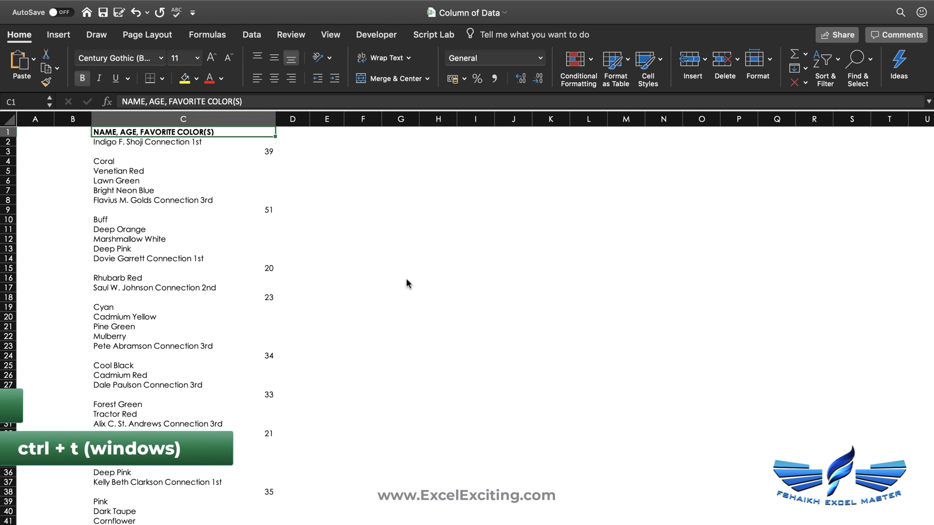
Step: Convert column C's data into a table with headers and name it myData
key(super+t)
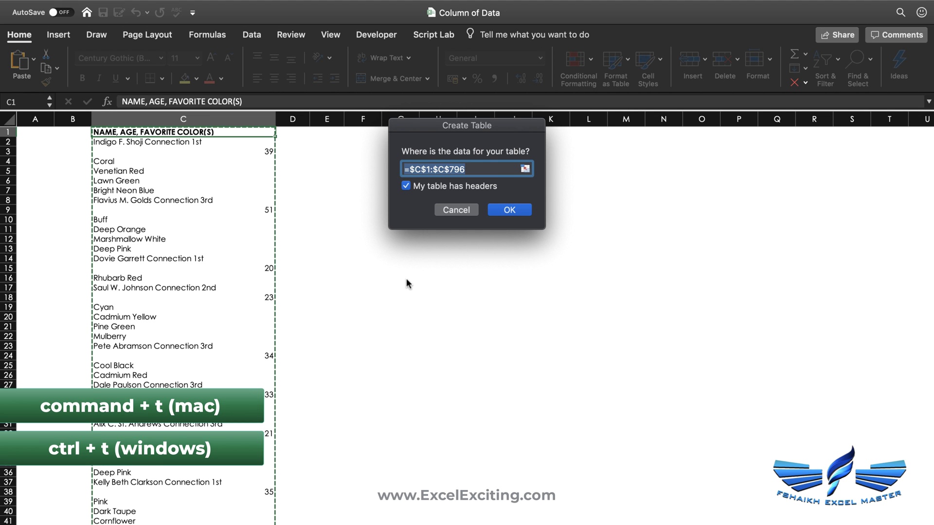
key(Return)
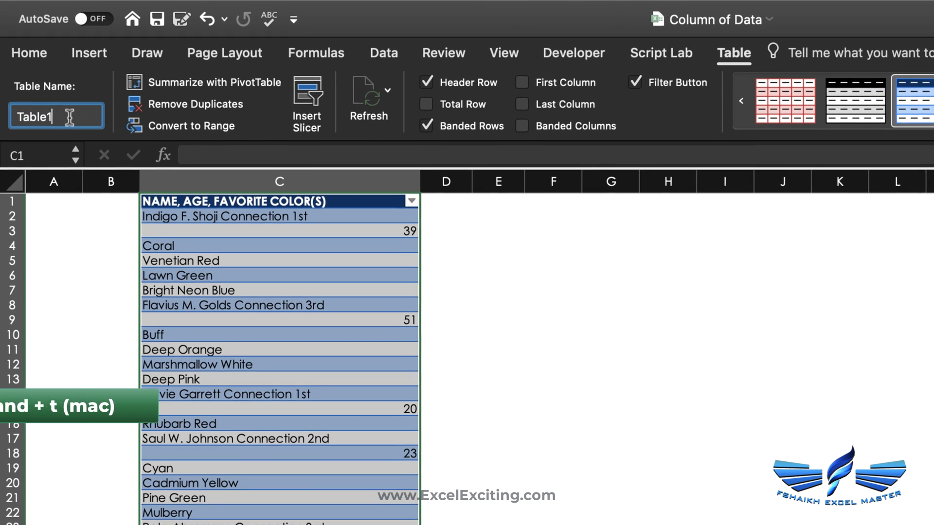
double_click(45, 76)
text(myData)
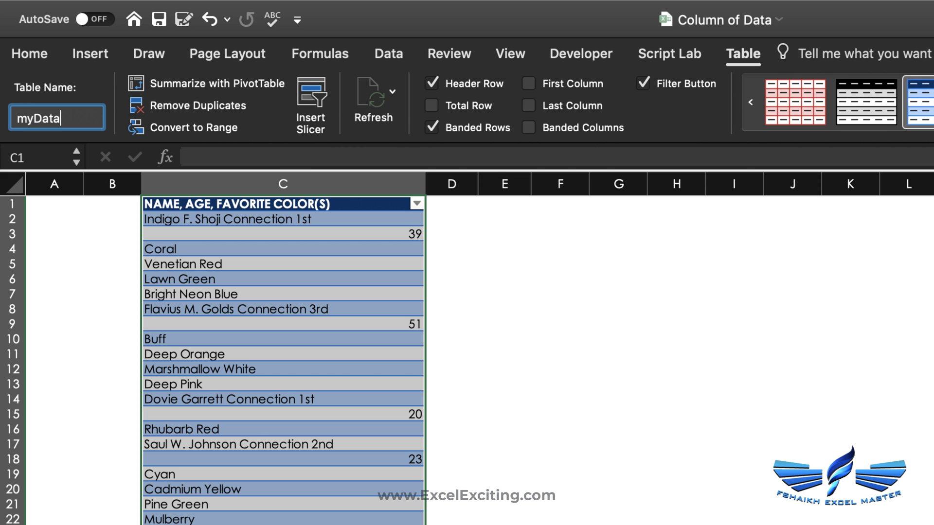
key(Return)
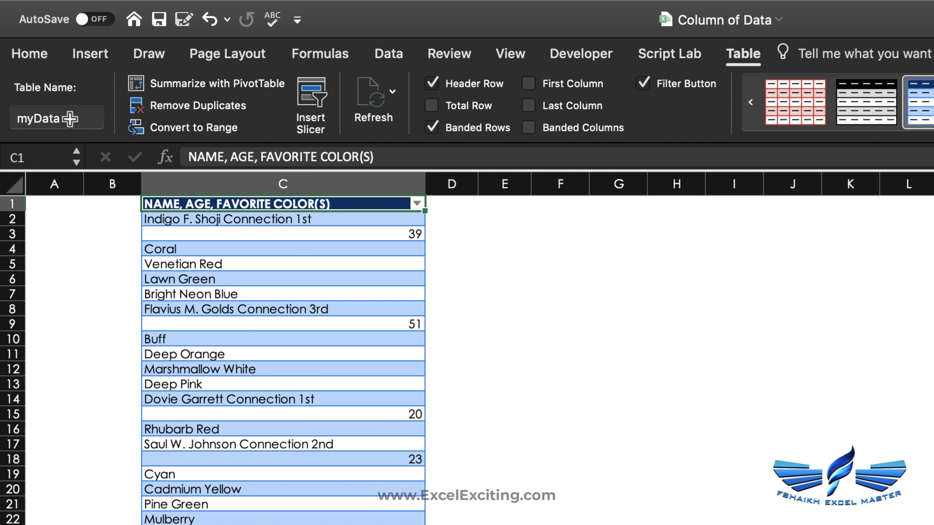
click(512, 221)
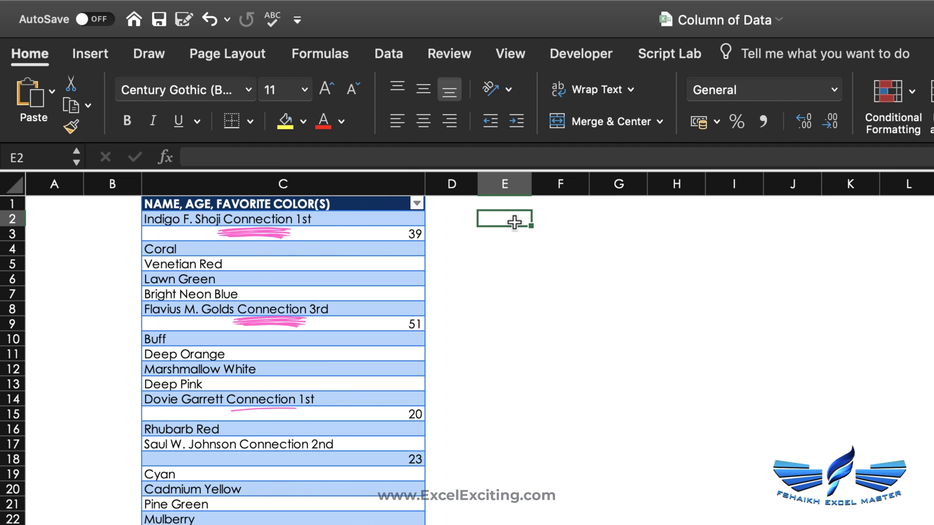
Step: In E2 enter =SEARCH("connection",myData[NAME, AGE, FAVORITE COLOR(S)]) to spill match positions
text(=se)
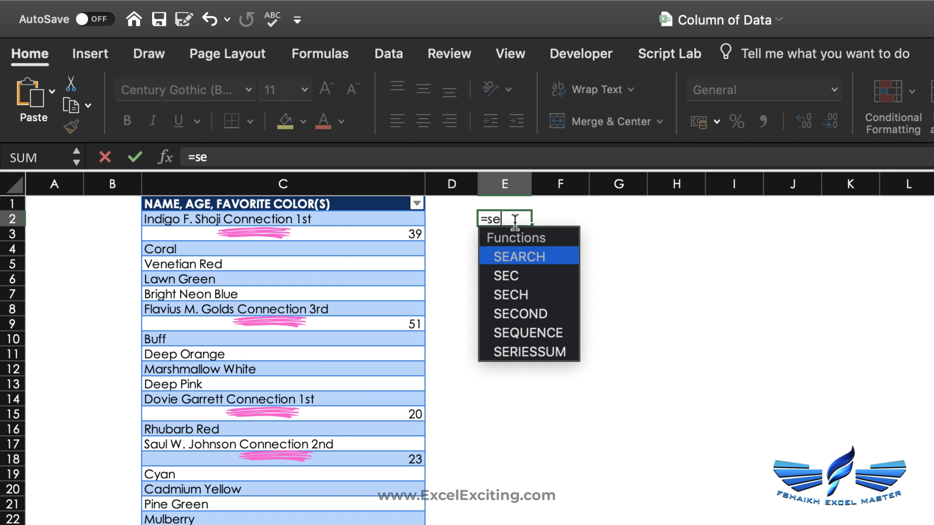
key(Tab)
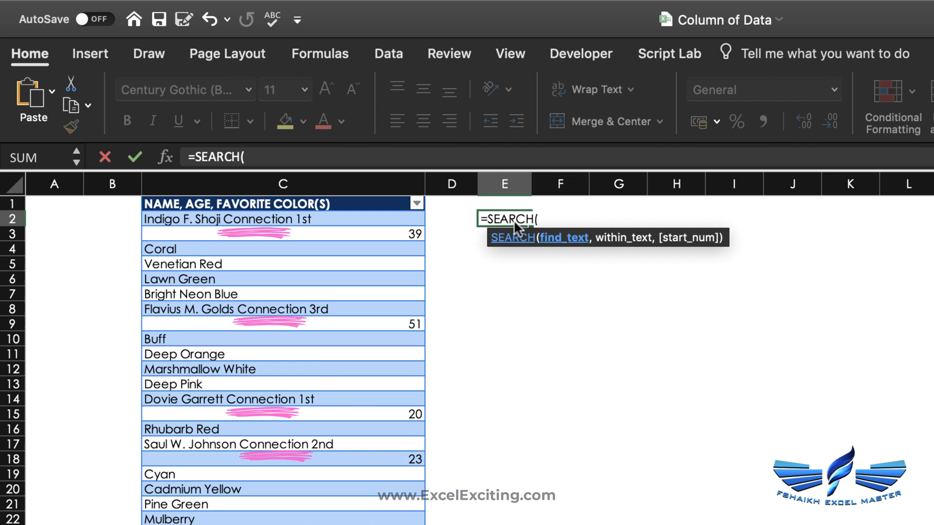
text("conne)
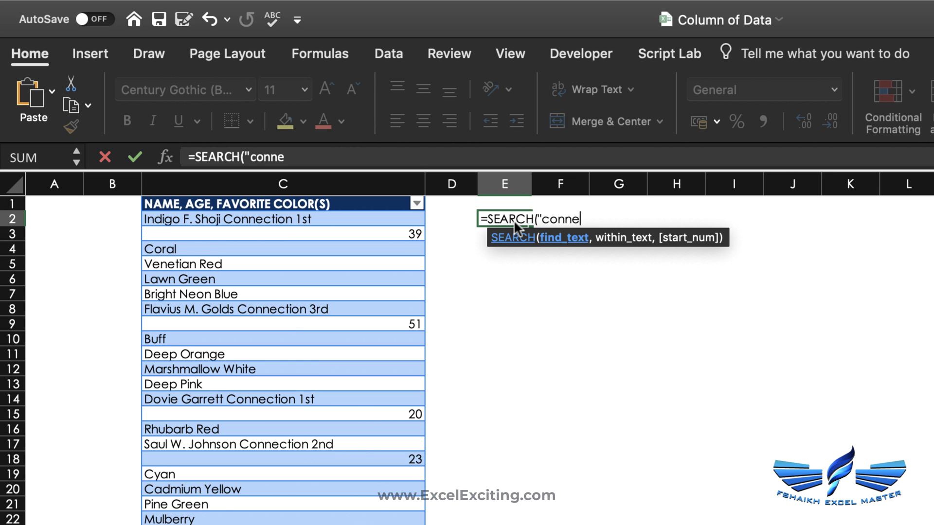
text(ction")
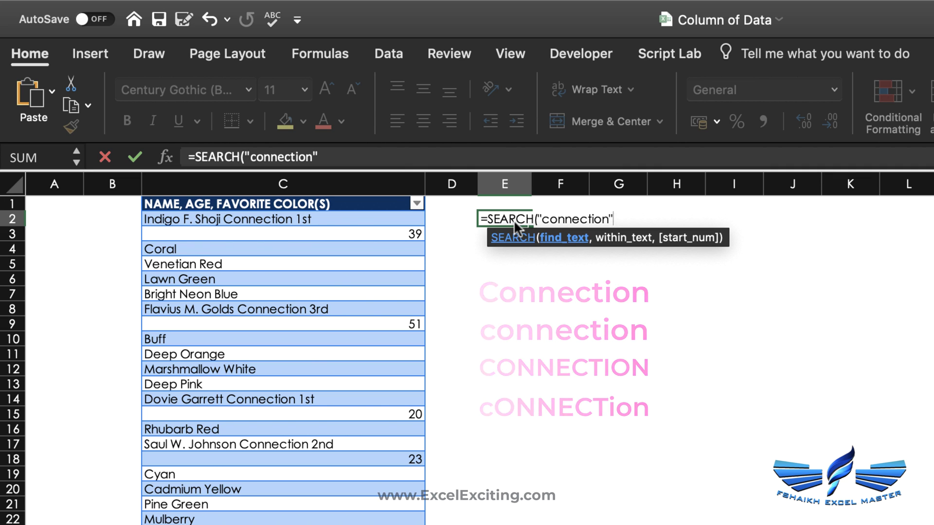
text(,)
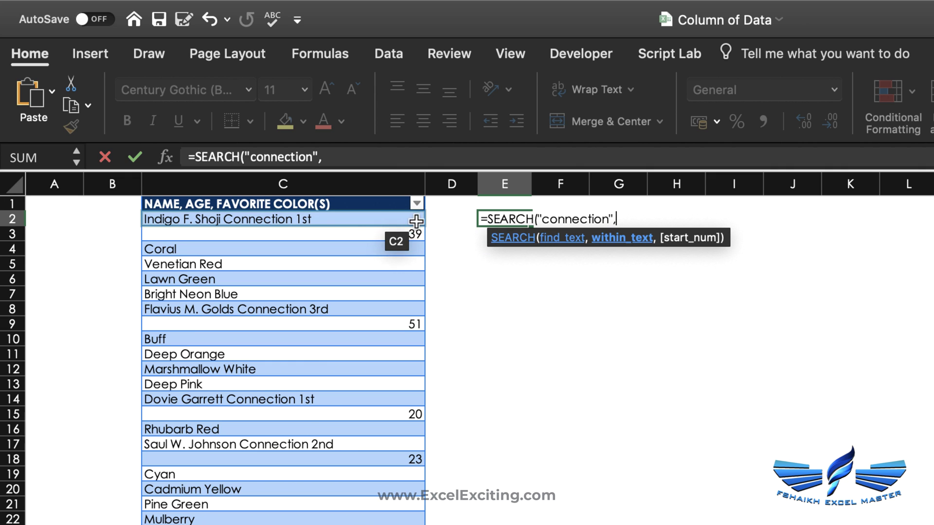
click(380, 220)
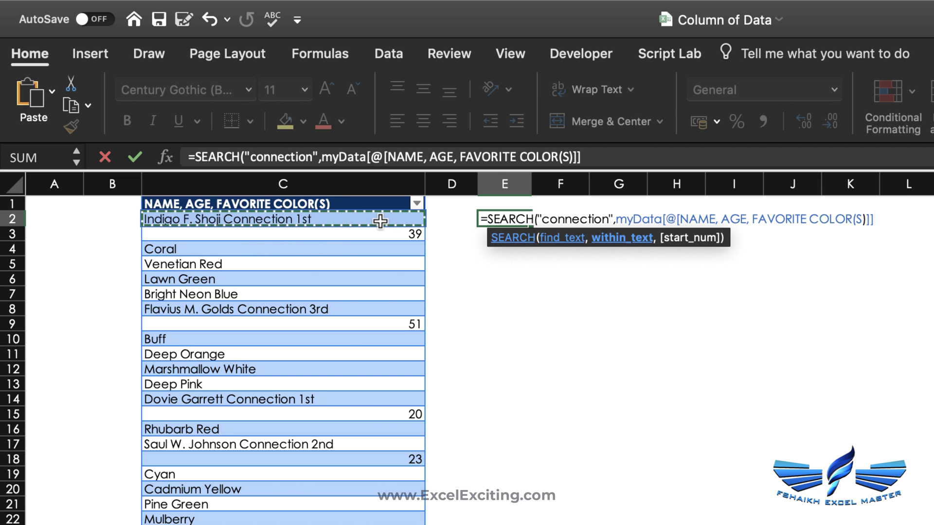
click(364, 199)
text())
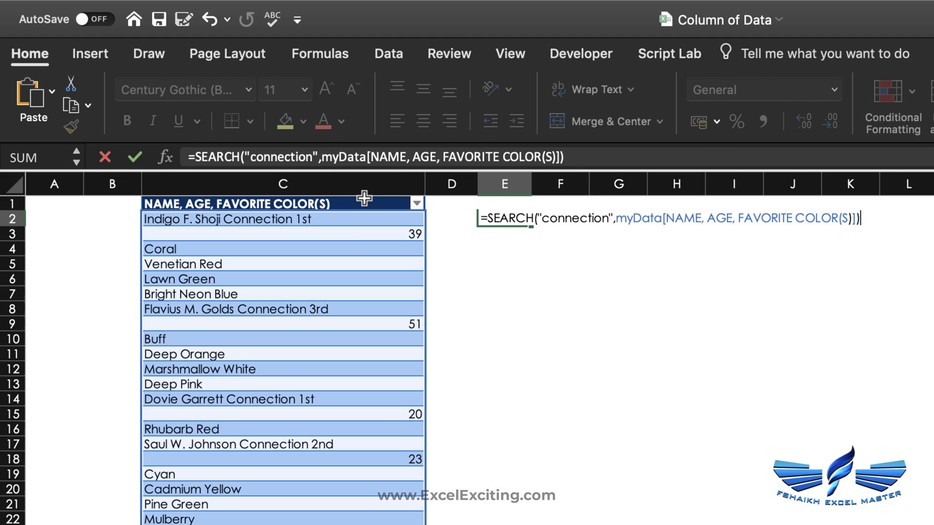
key(Return)
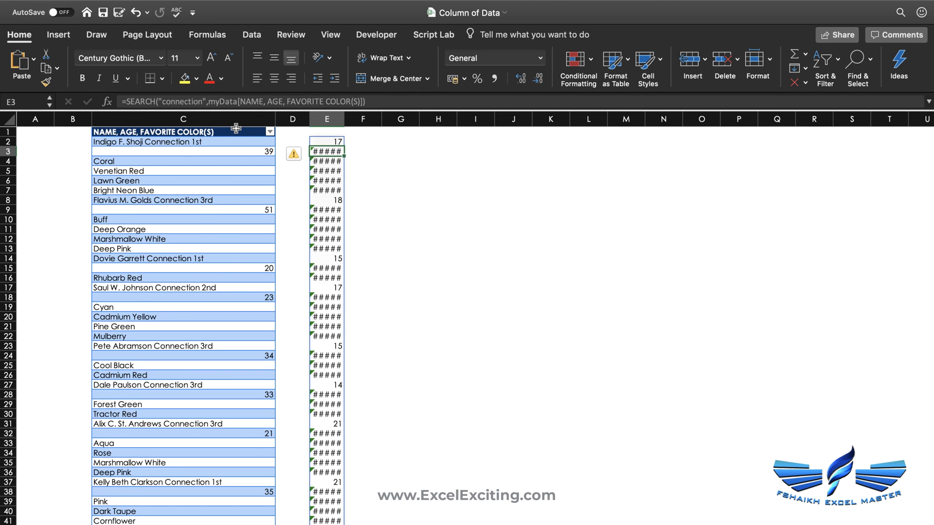
click(325, 142)
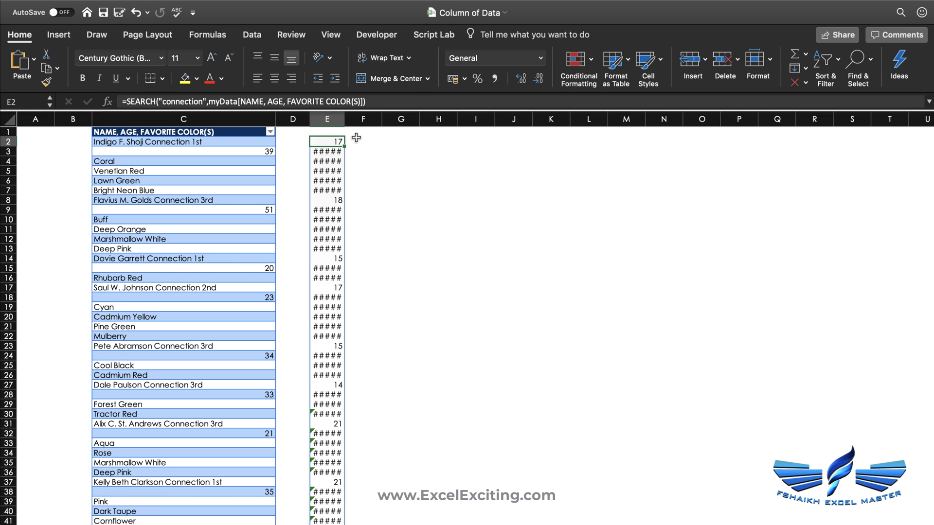
Step: Wrap E2's SEARCH formula in ISNUMBER so column E reads TRUE or FALSE
double_click(326, 144)
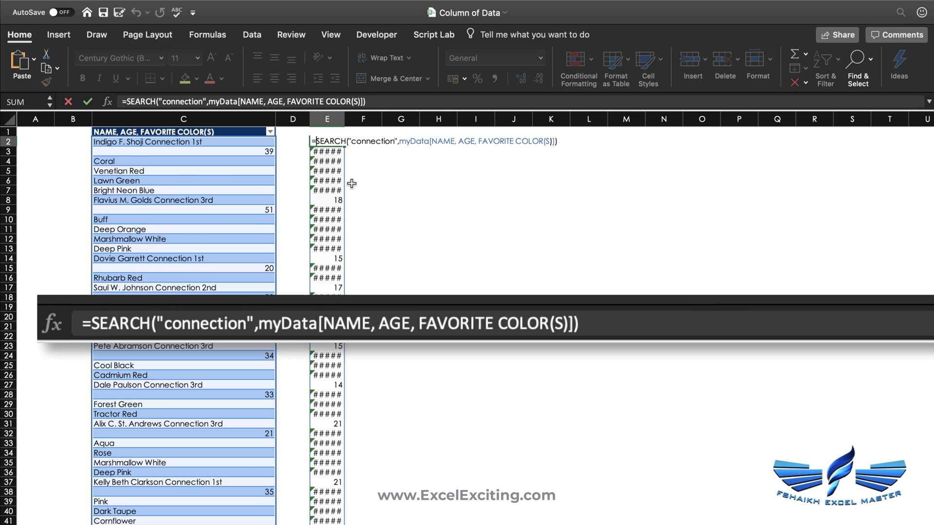
text(isnumbe)
key(Tab)
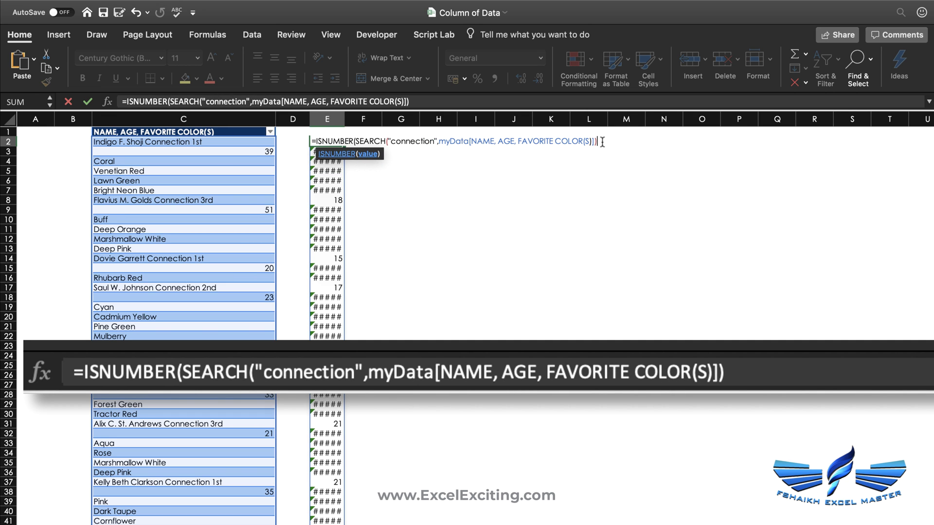
text())
key(Return)
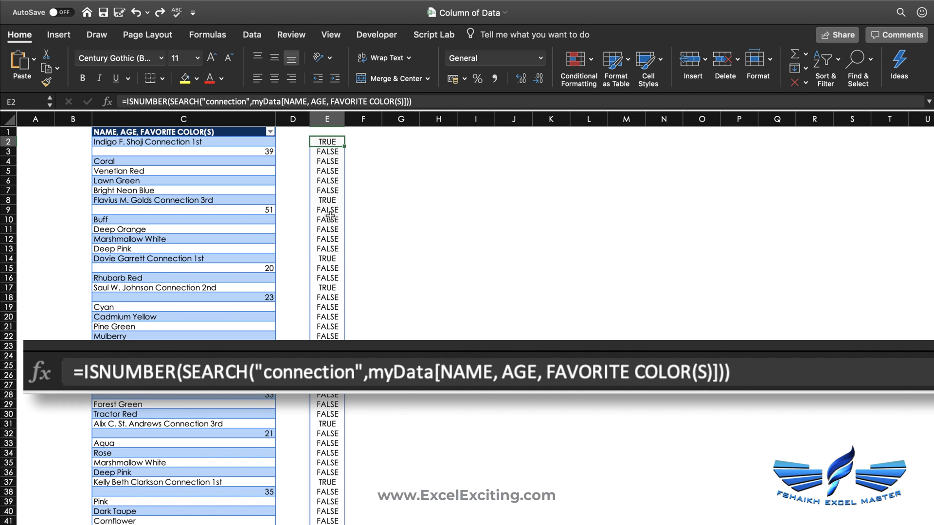
double_click(315, 141)
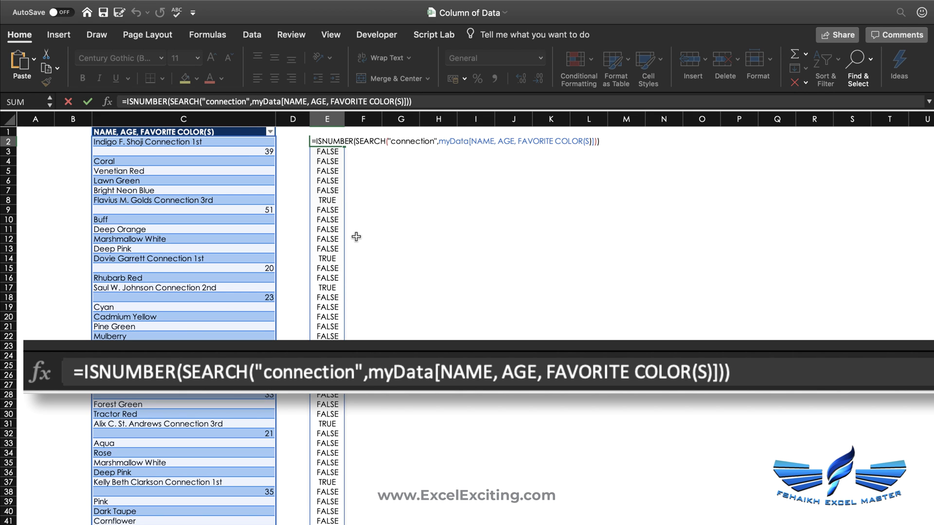
Step: Turn E2 into FILTER(myData column, ISNUMBER(SEARCH(...)), "No data") listing only connection entries
text(filt)
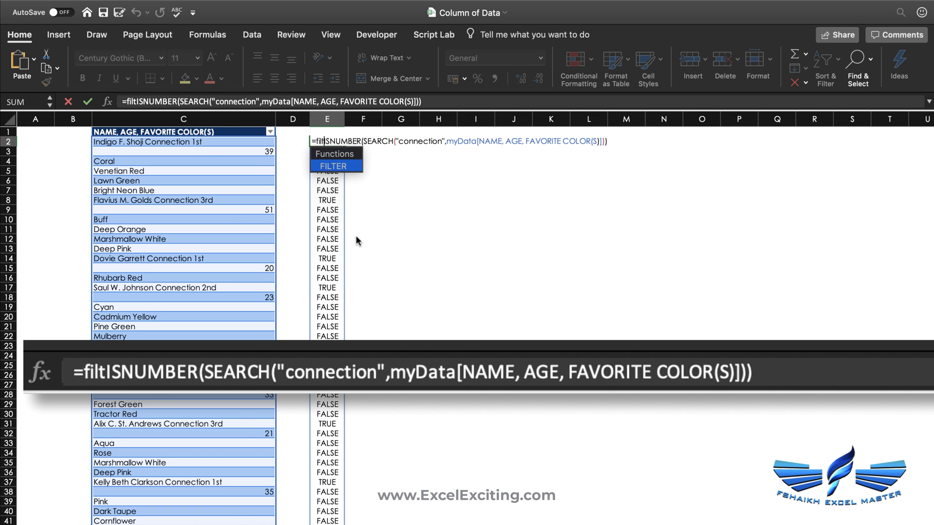
key(Tab)
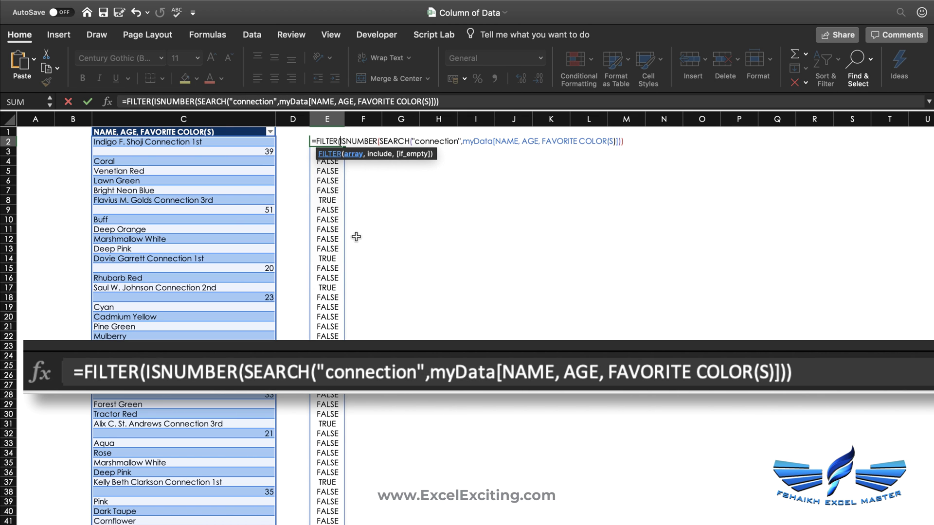
click(236, 129)
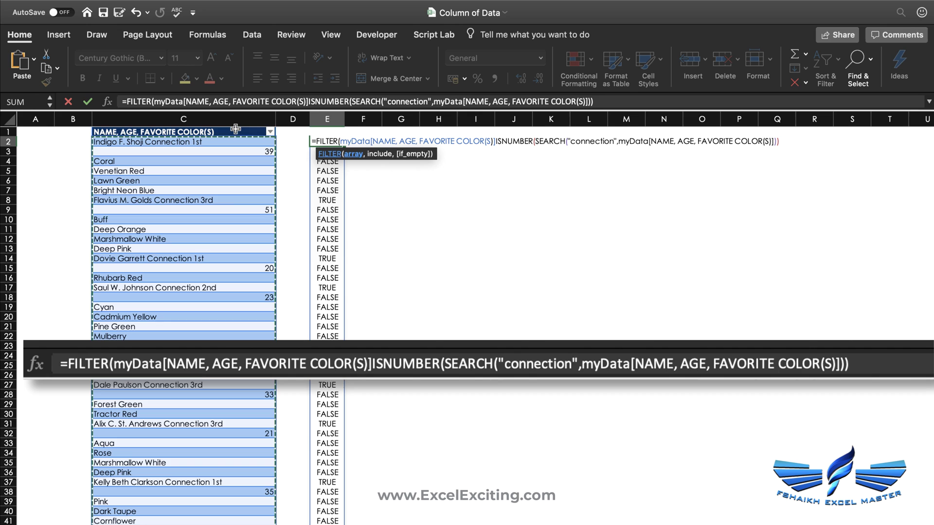
text(,)
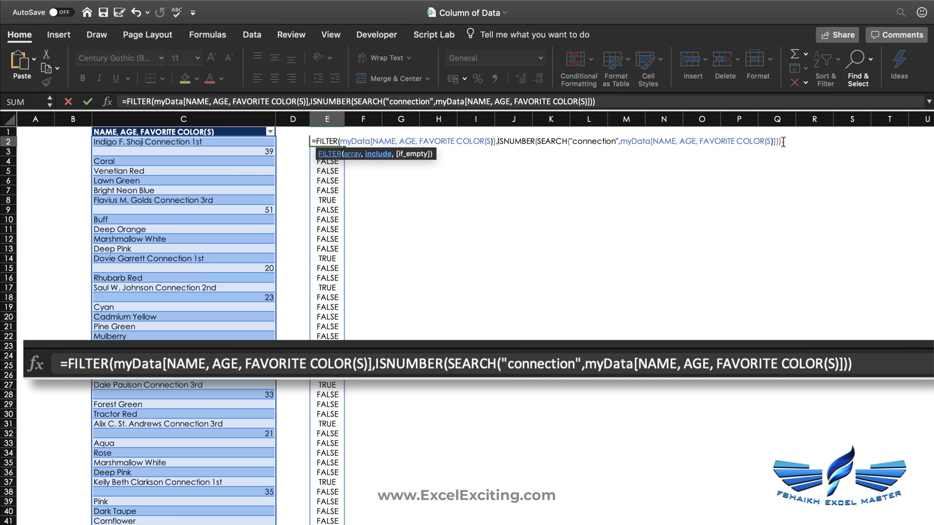
text(,)
text("No )
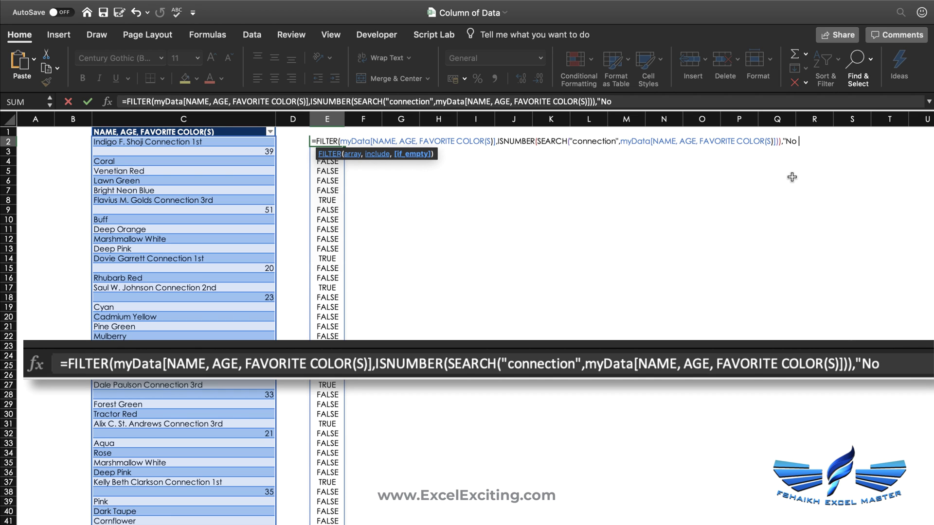
text(data"))
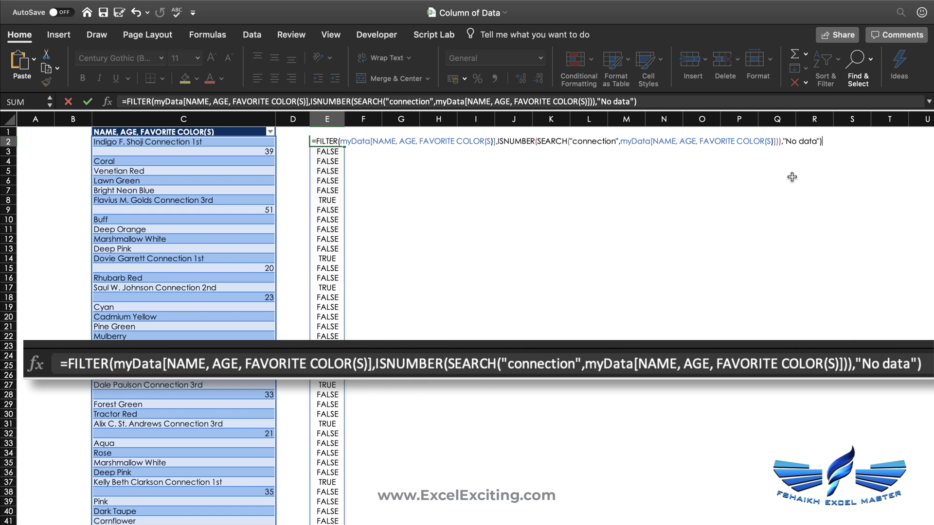
key(Return)
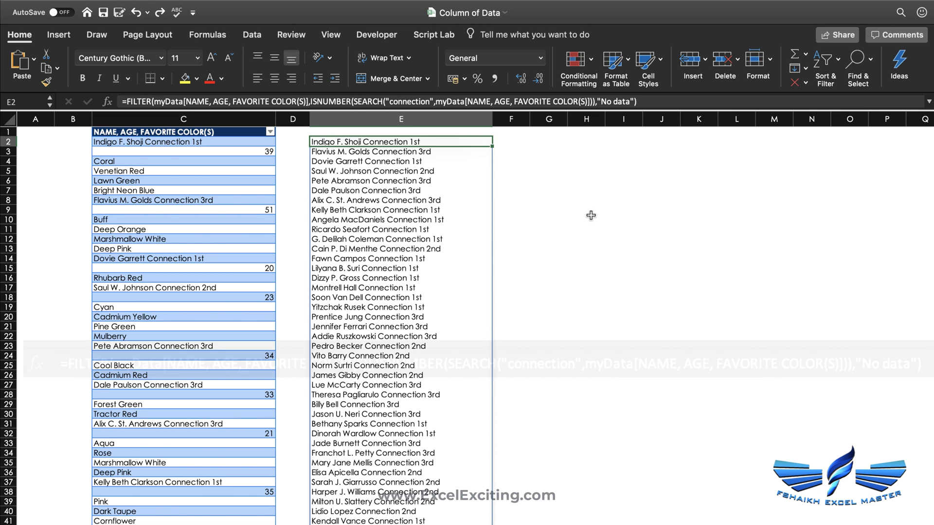
Step: Wrap E2's FILTER formula in RIGHT(...,3) to keep only the 1st/2nd/3rd levels
click(124, 101)
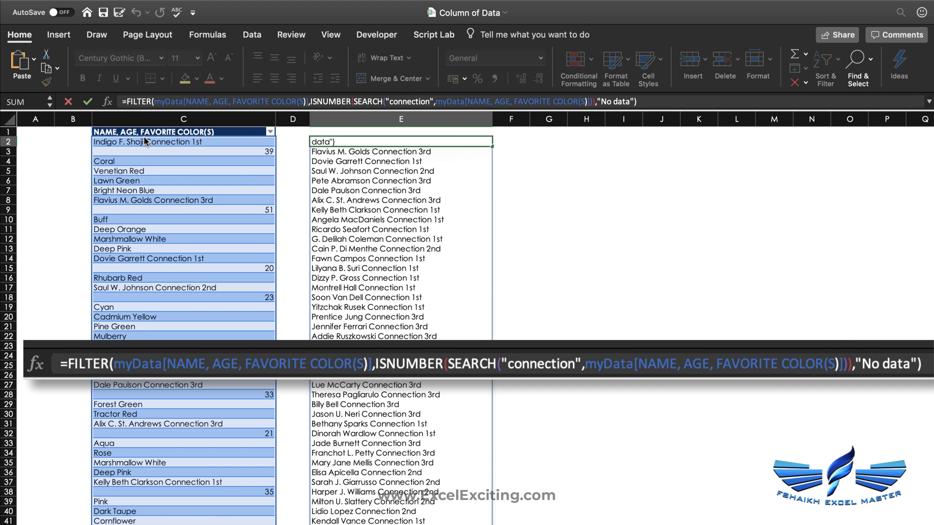
text(righ)
key(Tab)
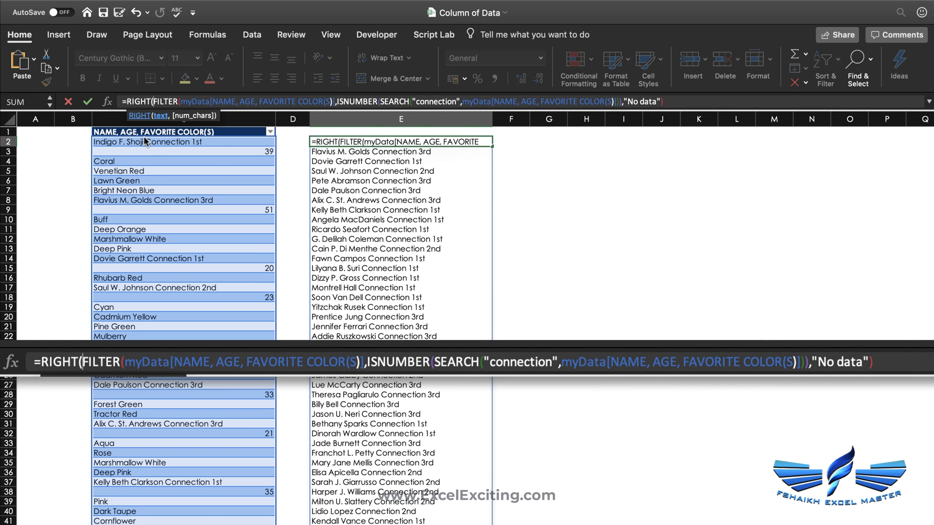
click(691, 101)
text(),3))
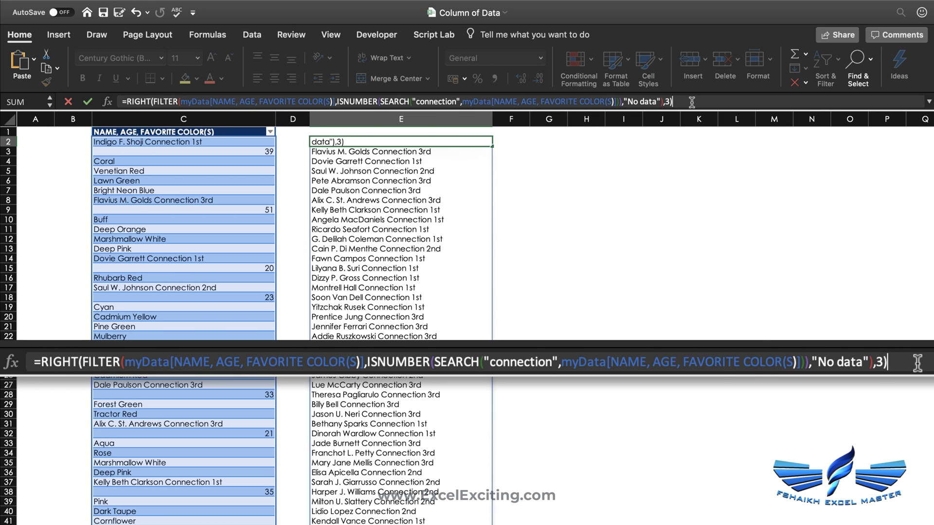
key(Return)
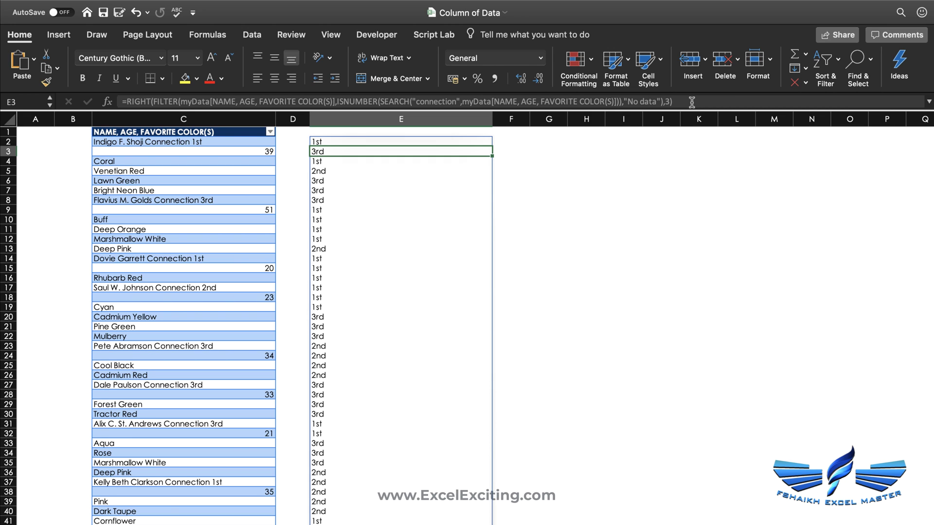
key(Up)
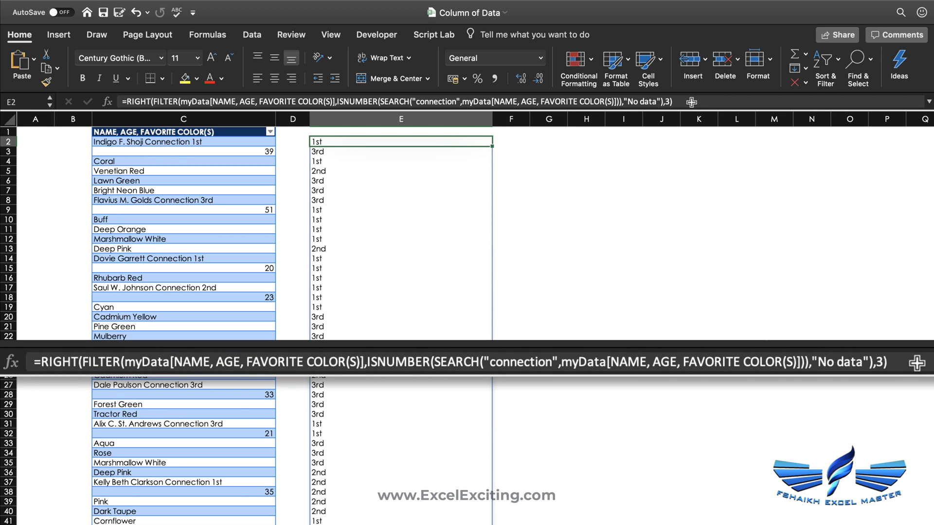
Step: Wrap E2's formula in UNIQUE so each connection level appears once
click(128, 101)
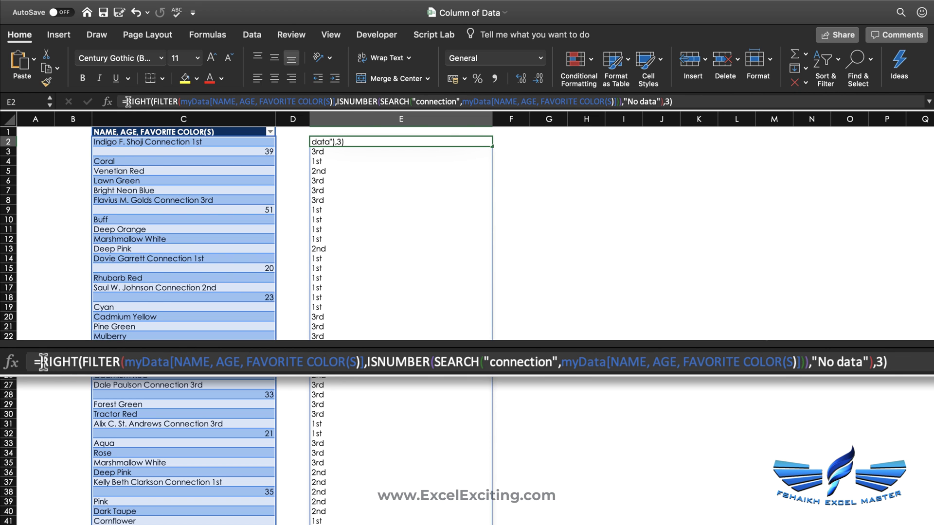
text(uniq)
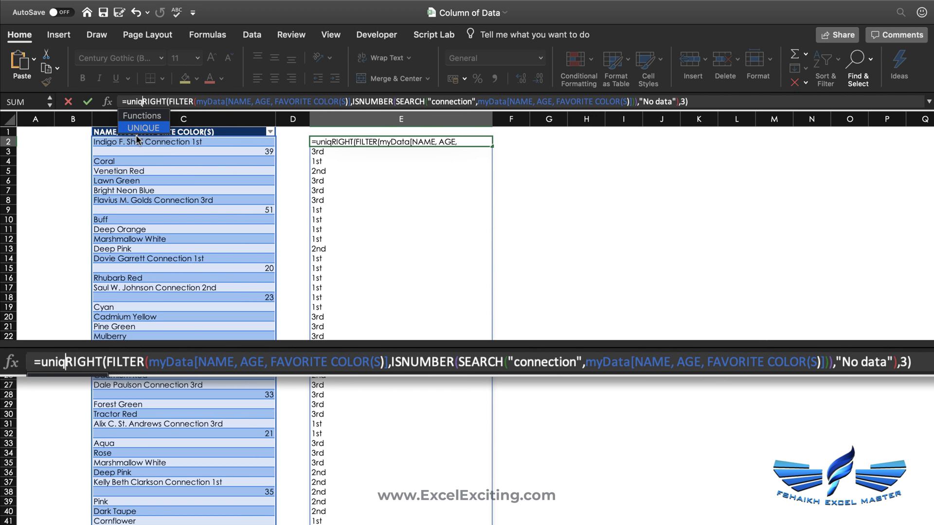
key(Tab)
click(731, 101)
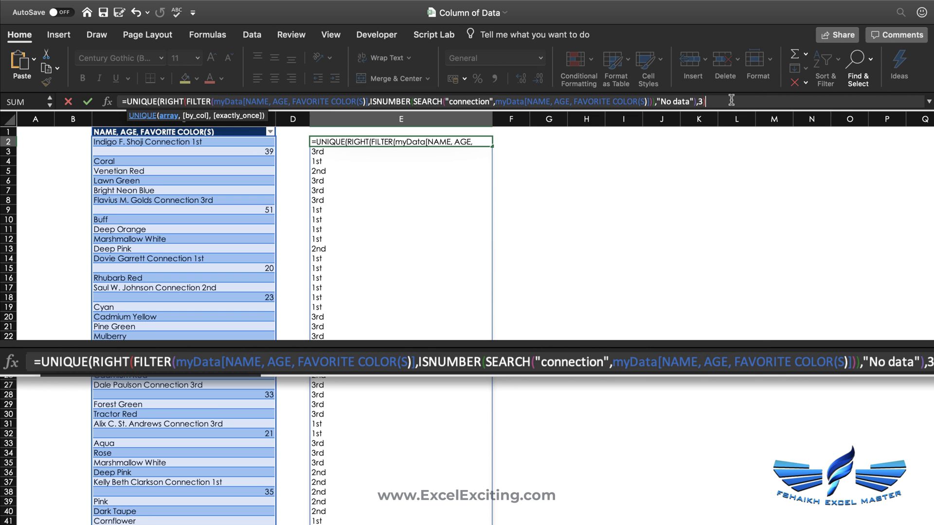
text()))
key(Return)
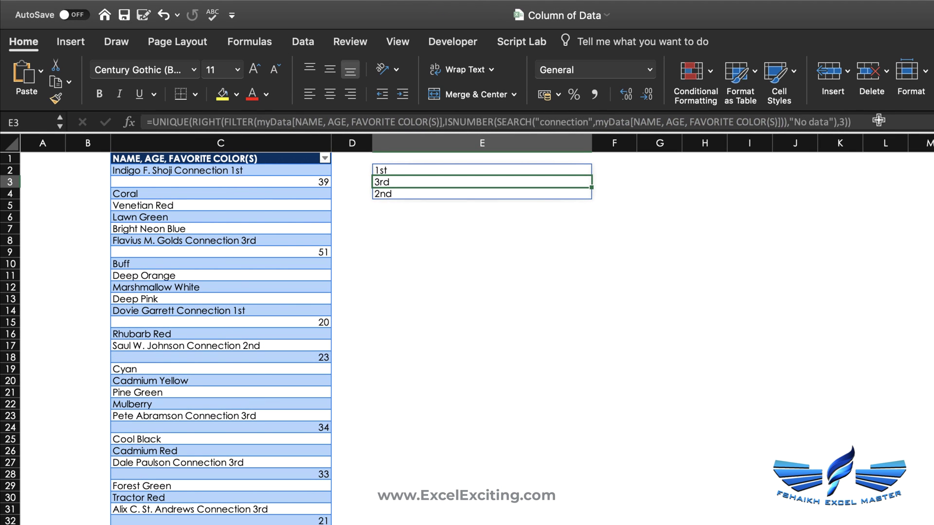
Step: Wrap the UNIQUE formula in SORT so the levels read 1st, 2nd, 3rd
click(474, 169)
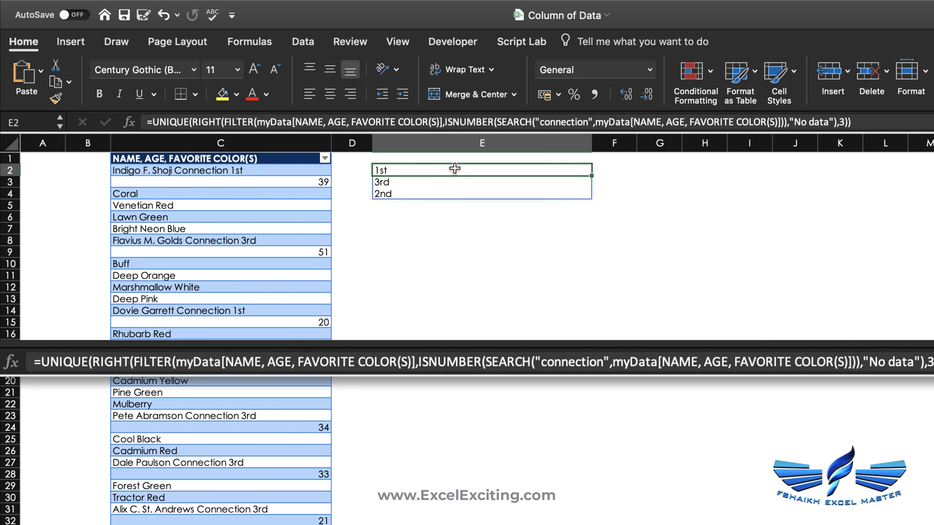
click(151, 122)
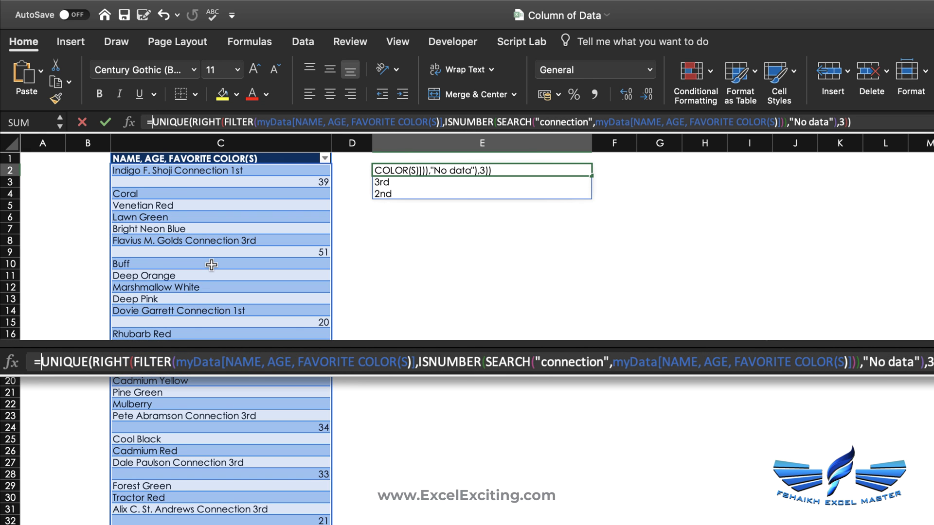
text(sort)
key(Tab)
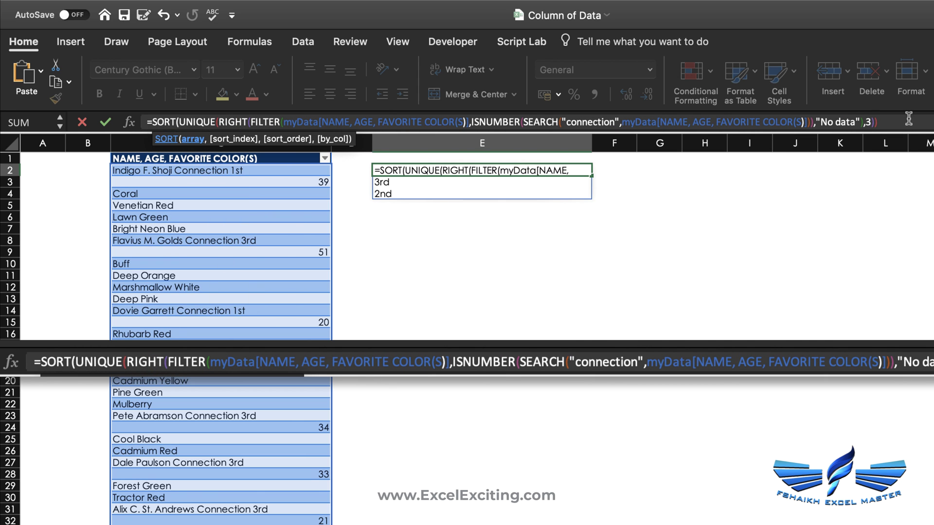
text()))
key(Return)
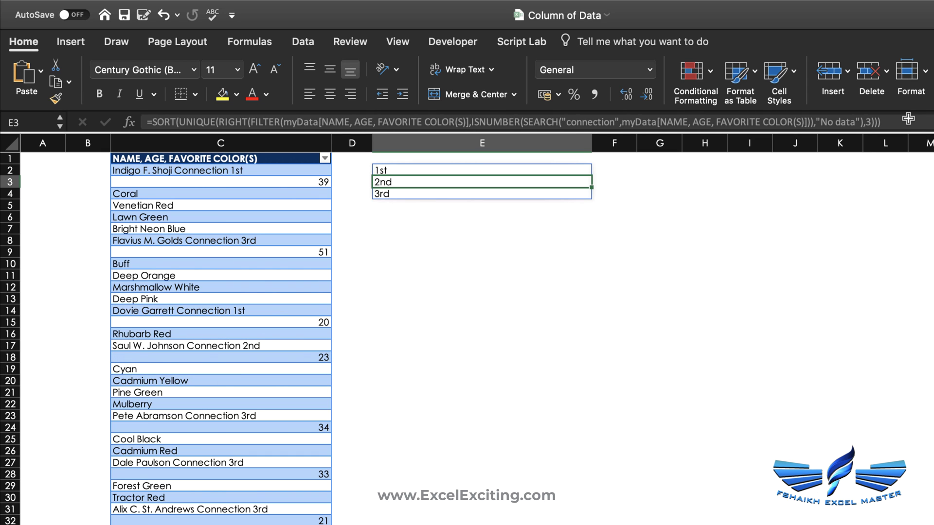
click(618, 172)
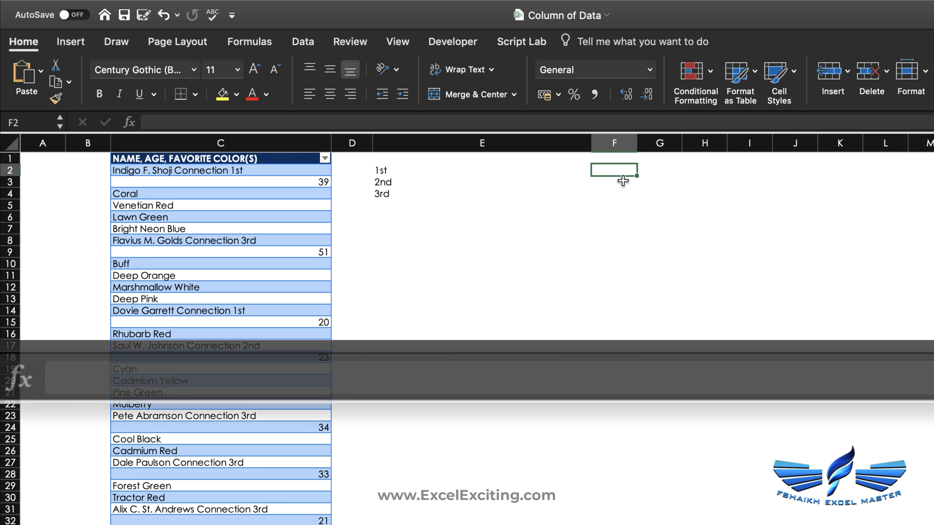
Step: In F2 enter =COUNTIF(myData[NAME, AGE, FAVORITE COLOR(S)],"*"&E2#), giving 48, 44 and 43
text(=countif)
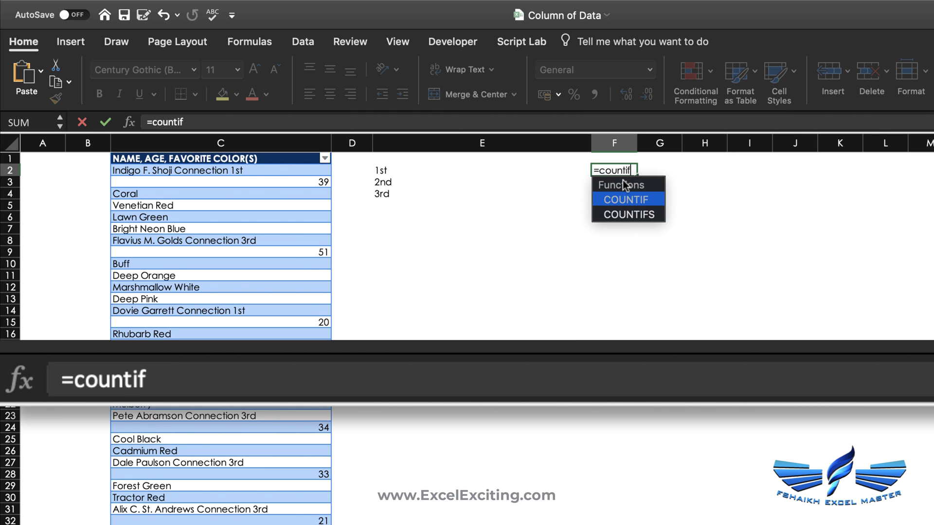
key(Tab)
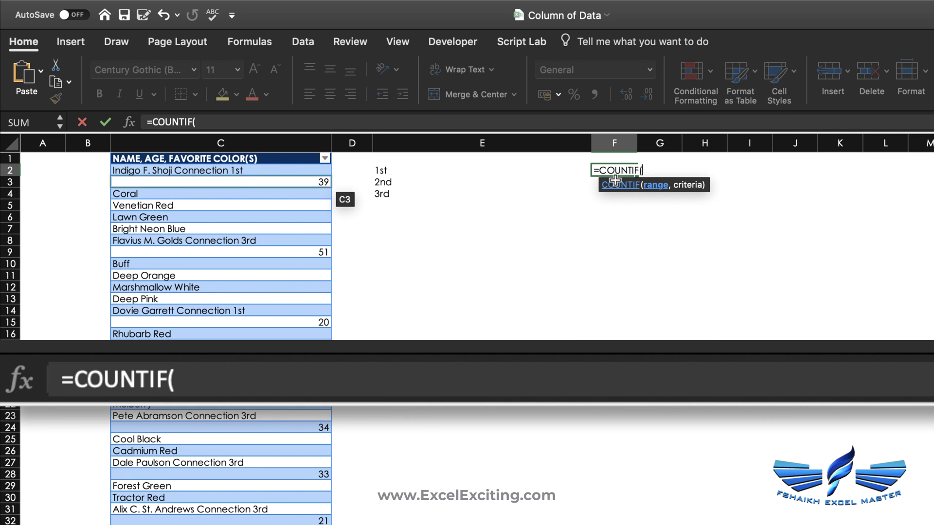
click(269, 155)
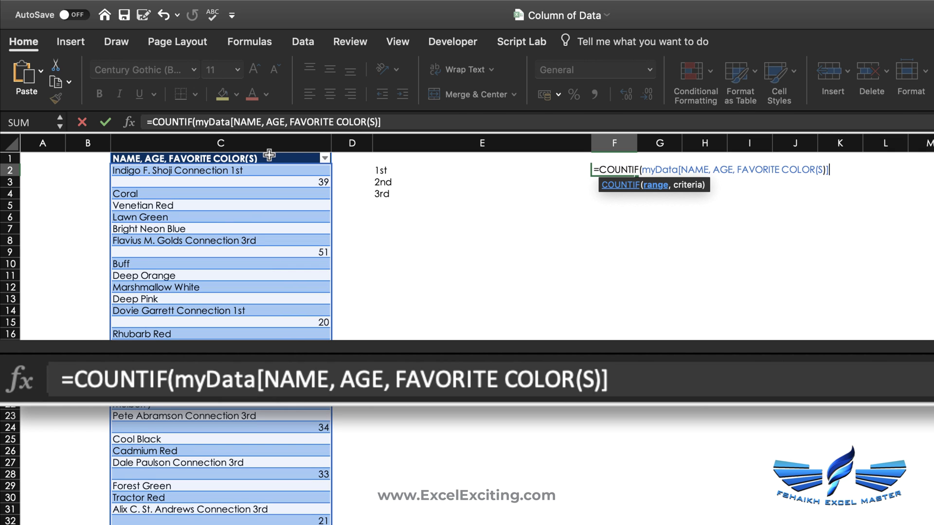
text(,"*)
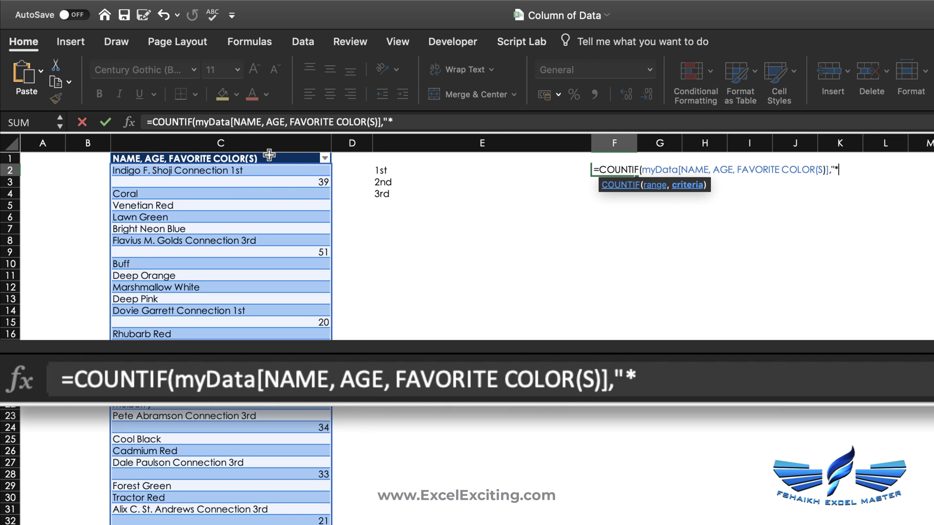
text("&)
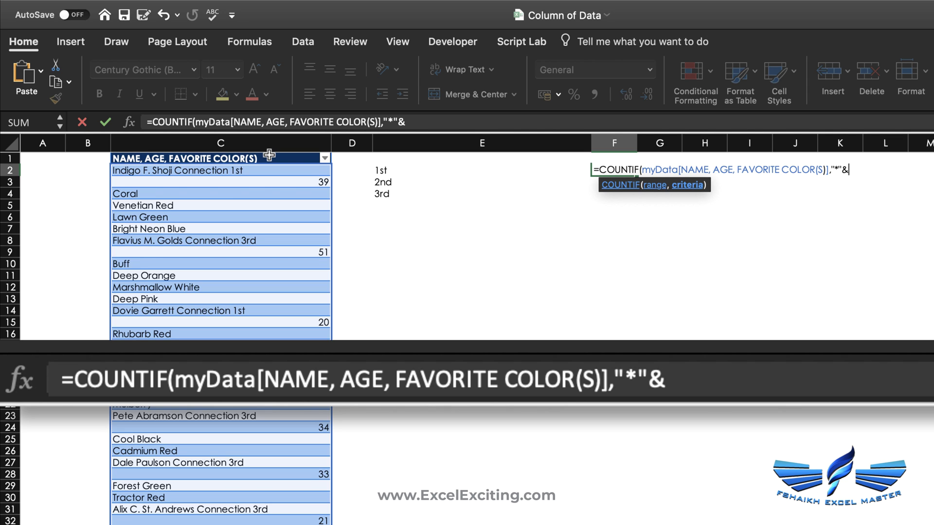
click(448, 172)
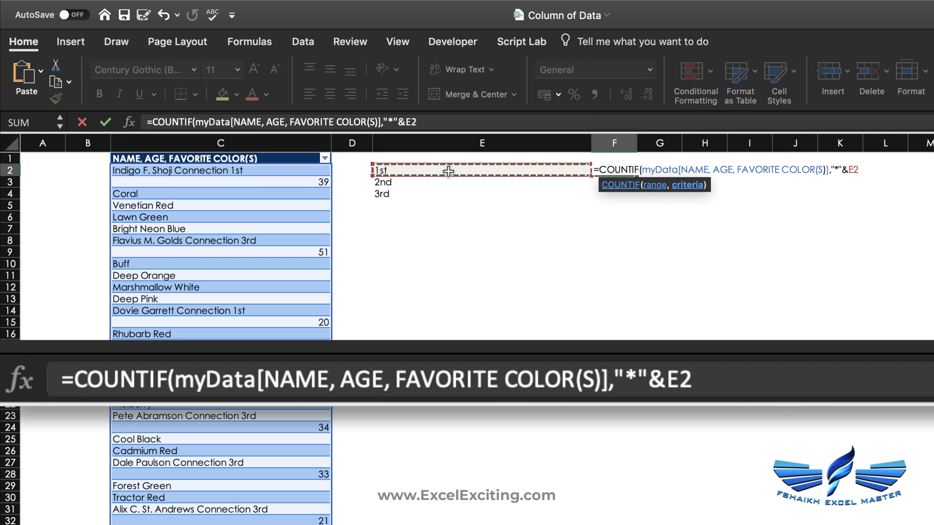
text(#)
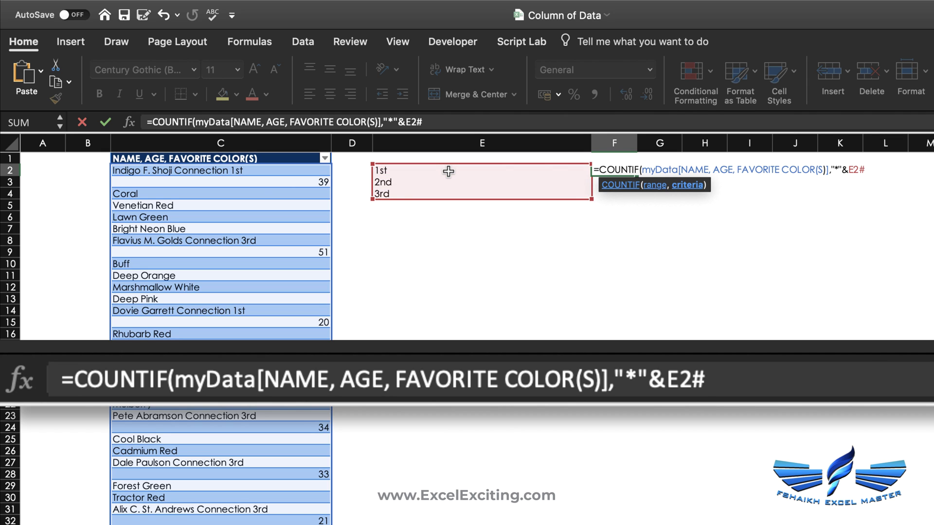
text())
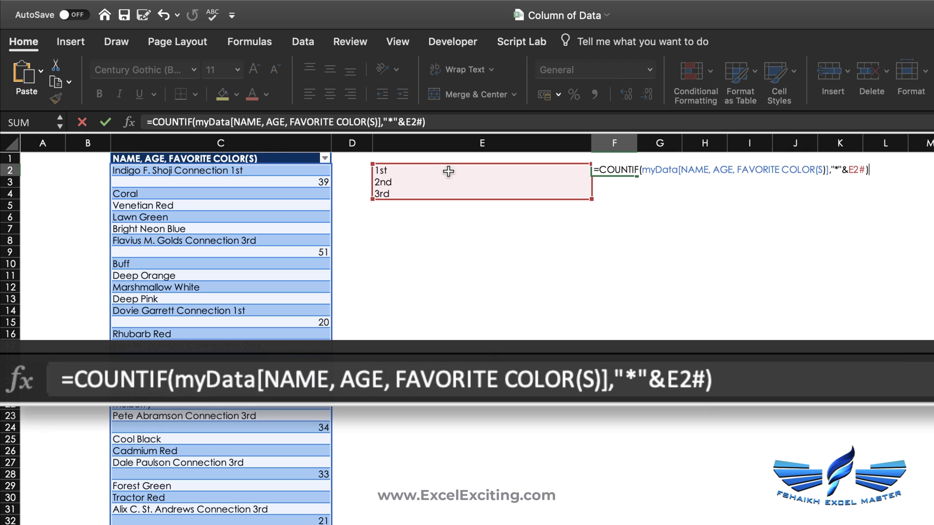
key(Return)
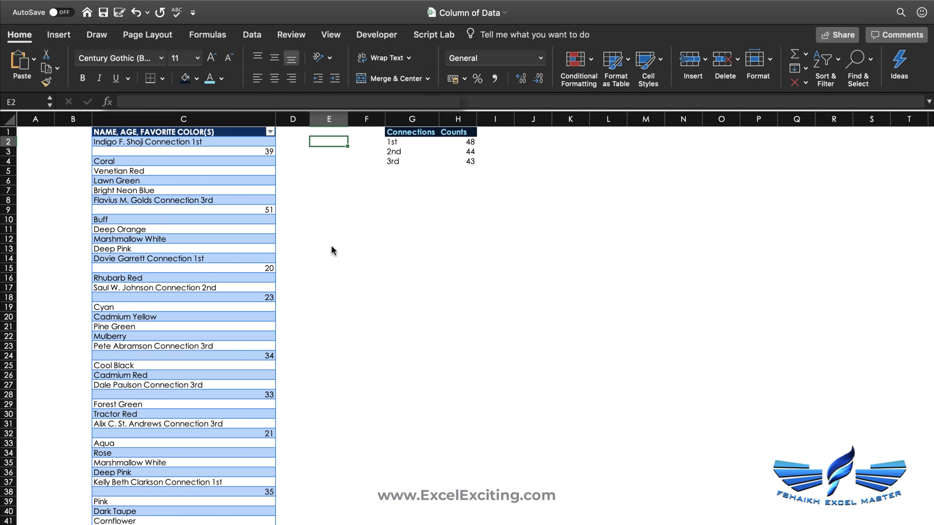
Step: In E2 enter =ISNUMBER(myData[NAME, AGE, FAVORITE COLOR(S)]) to flag numeric entries
text(=is)
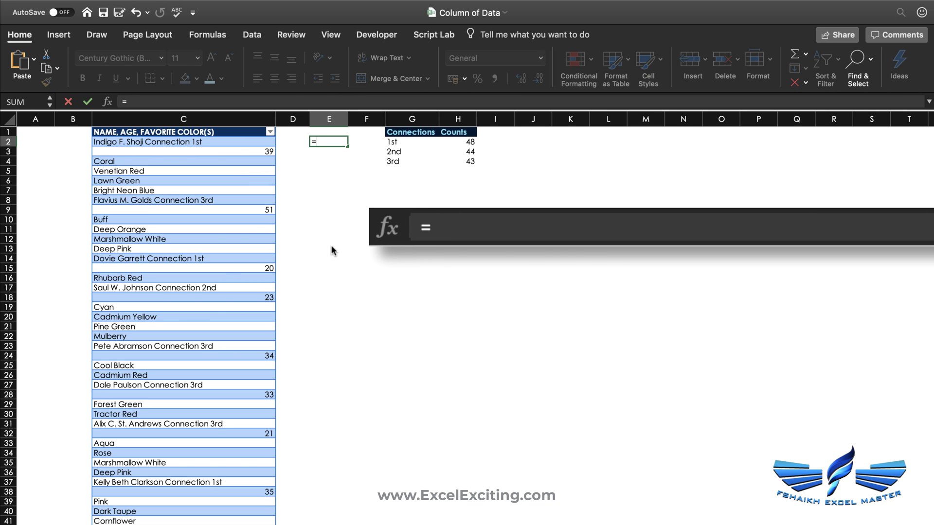
text(nu)
key(Tab)
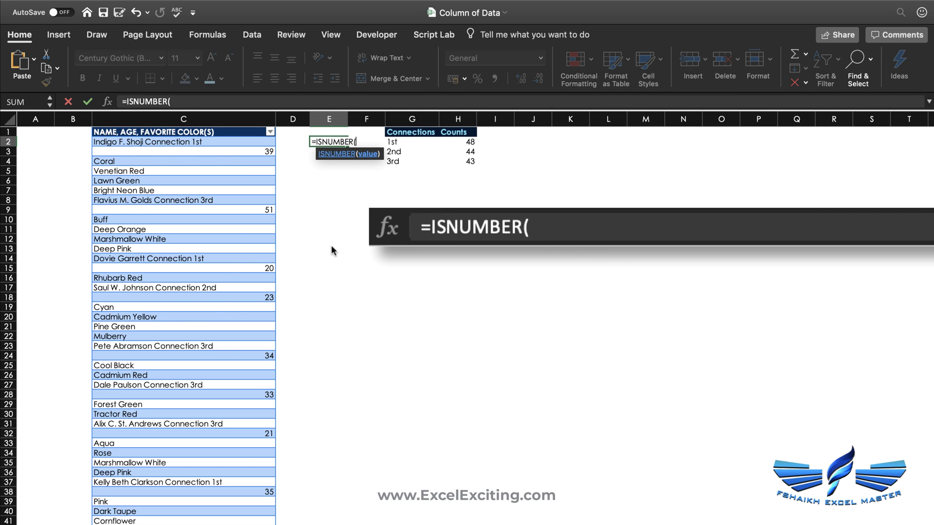
click(233, 128)
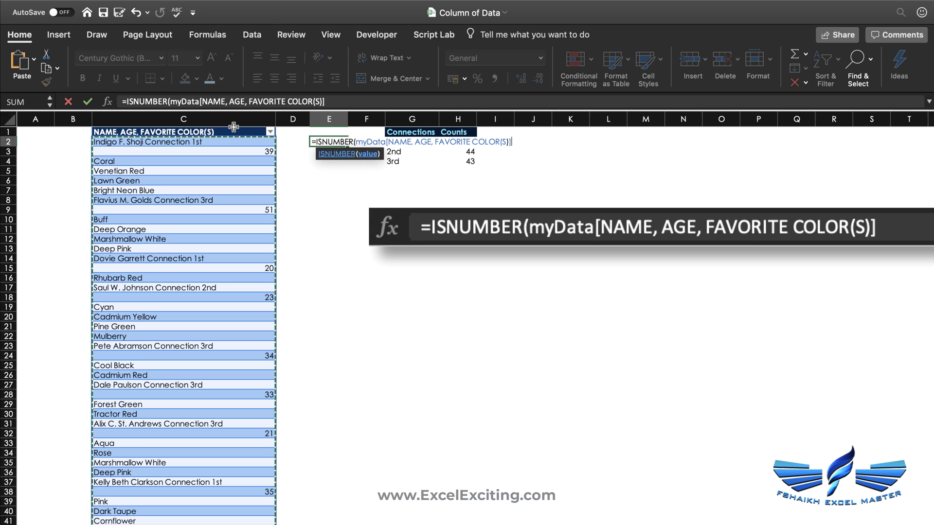
text())
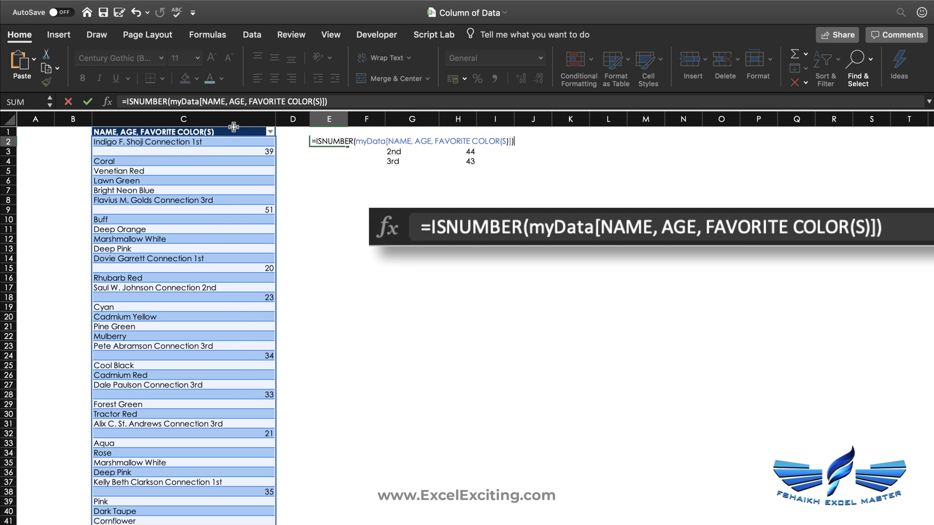
key(Return)
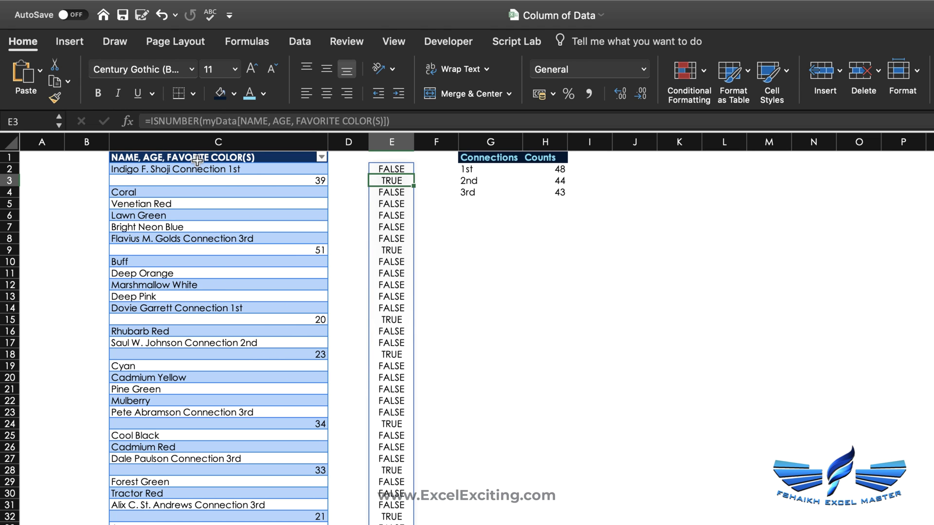
Step: Insert a blank row 1 and move the TRUE/FALSE results up to start at E2
click(13, 157)
right_click(12, 157)
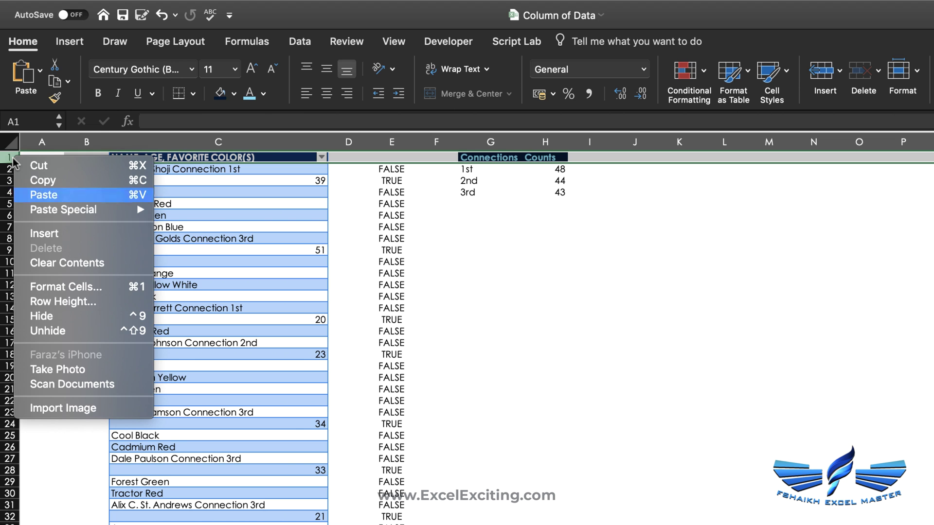
click(106, 234)
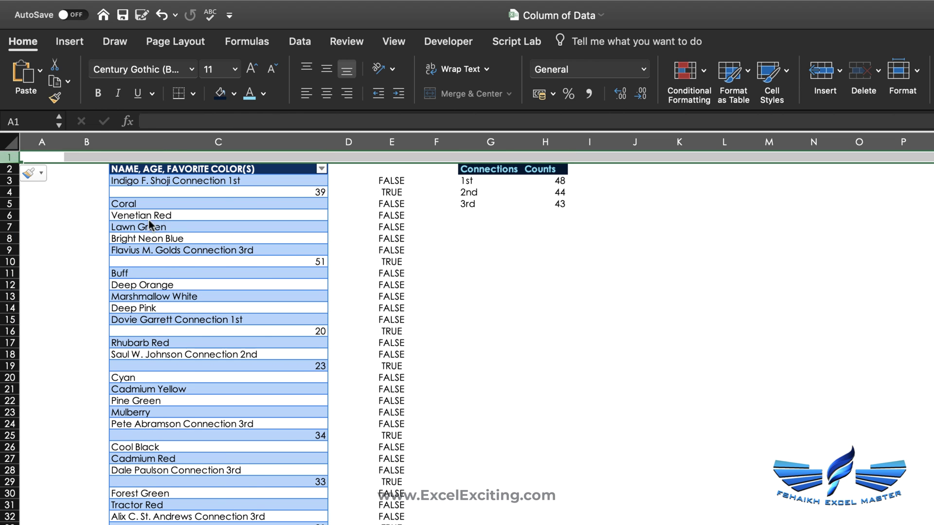
click(399, 179)
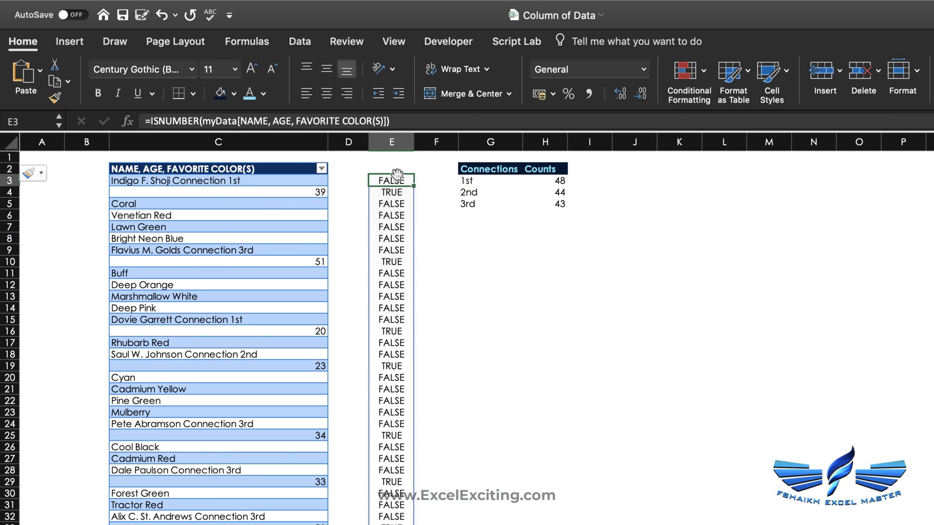
drag(399, 177, 398, 171)
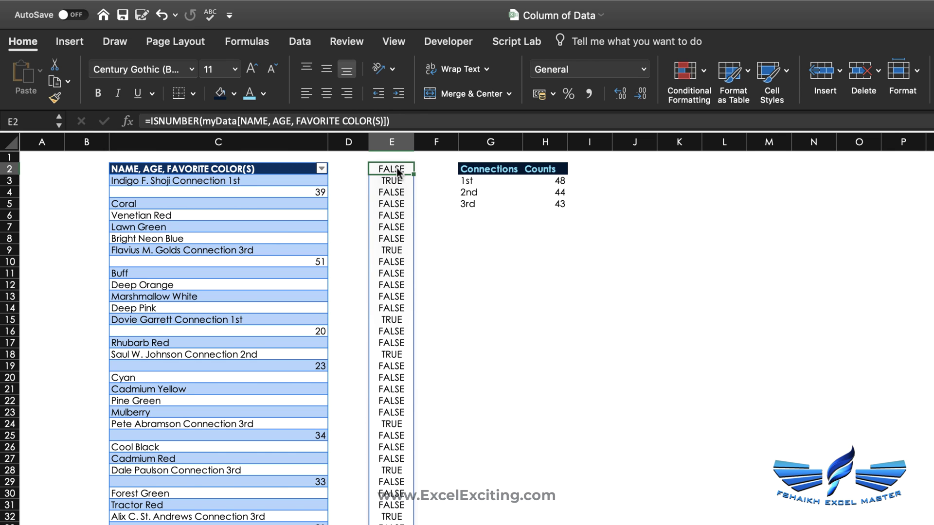
Step: Filter column E to show only TRUE rows, then select the visible column C entries
click(302, 40)
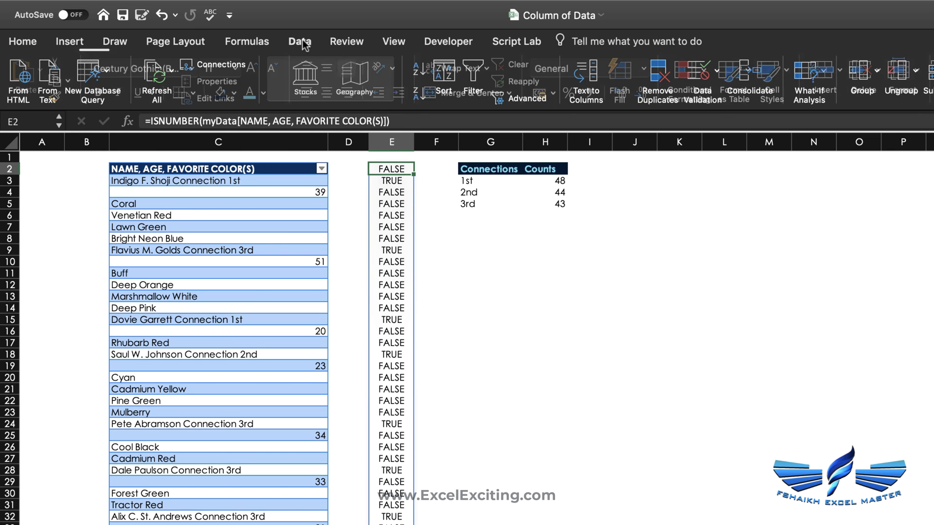
click(467, 74)
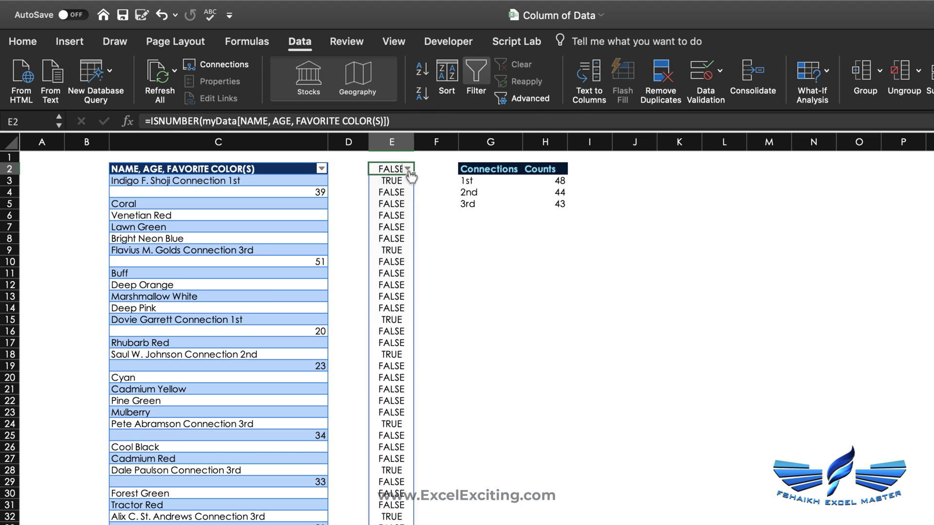
click(407, 169)
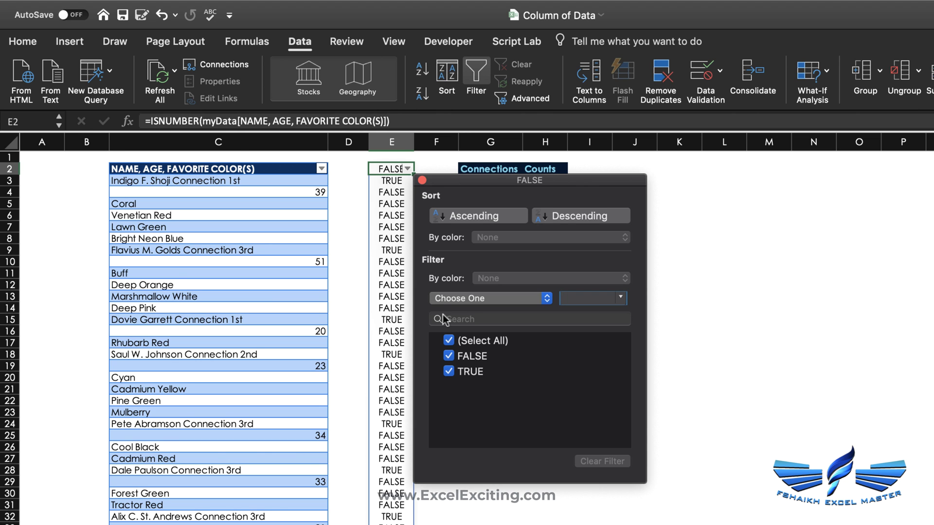
click(449, 341)
click(449, 371)
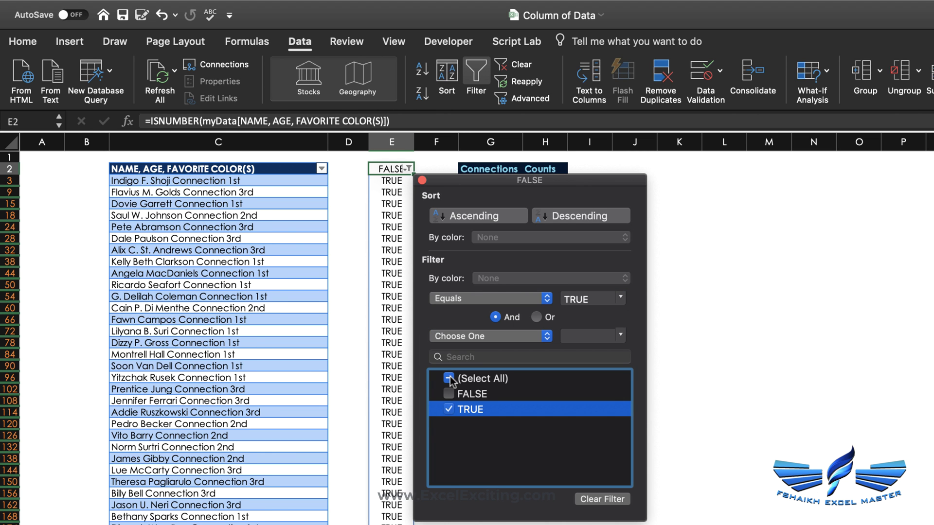
click(711, 275)
click(267, 164)
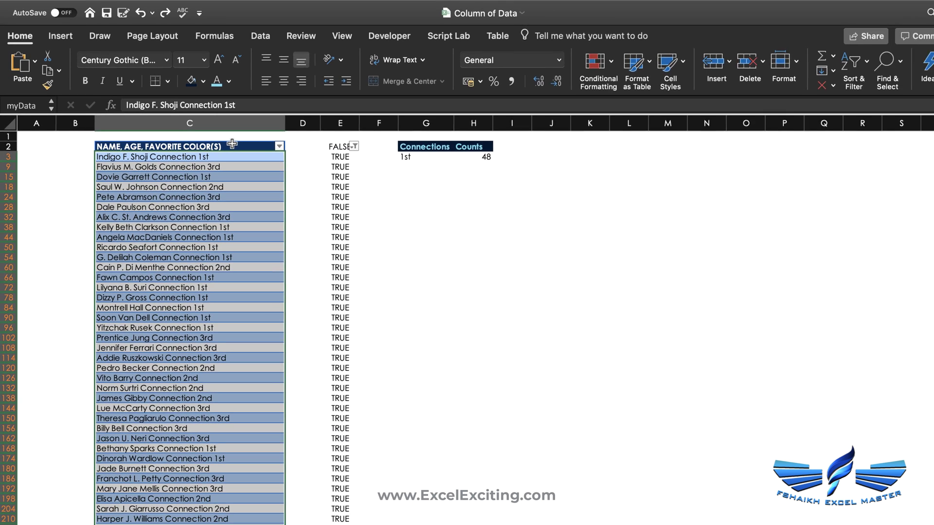
Step: Copy only the visible connection entries and paste them into K3
key(alt+semicolon)
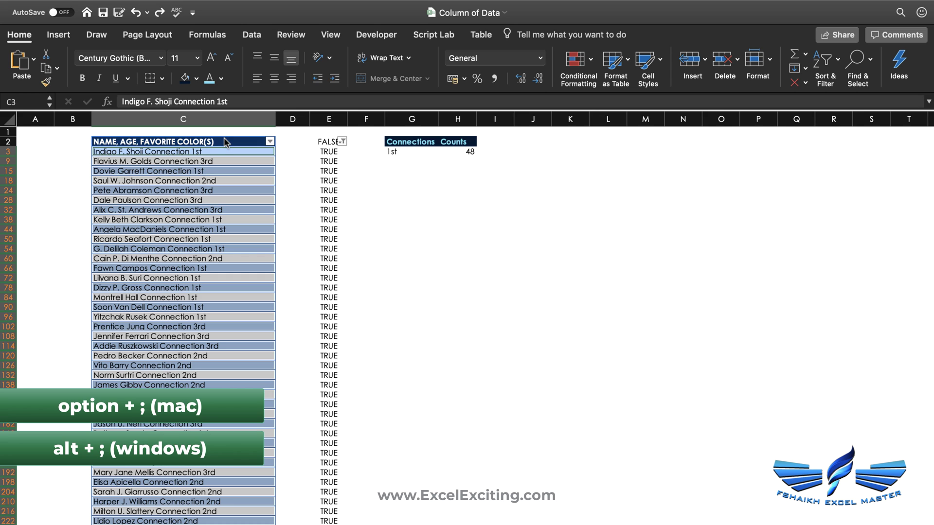
key(super+c)
click(562, 154)
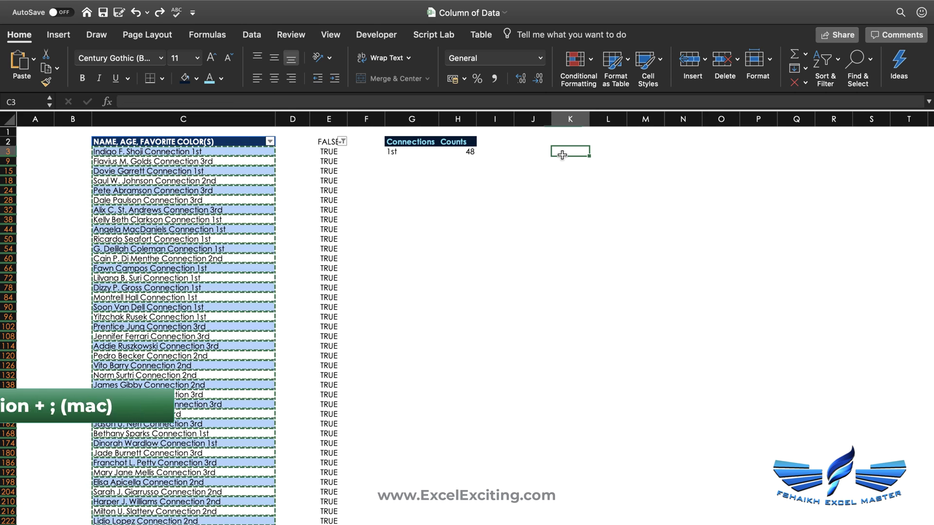
key(super+v)
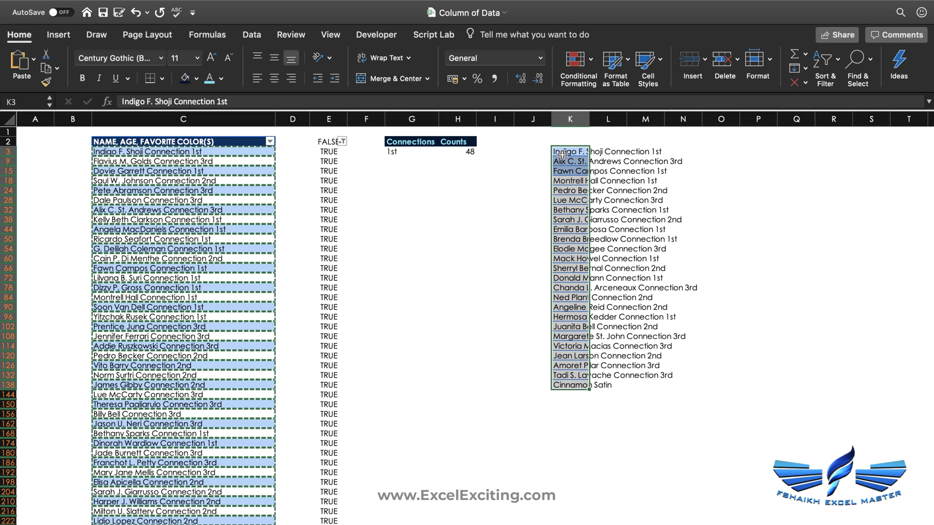
Step: Clear the TRUE filter on column E and autofit column K to the full names
click(343, 141)
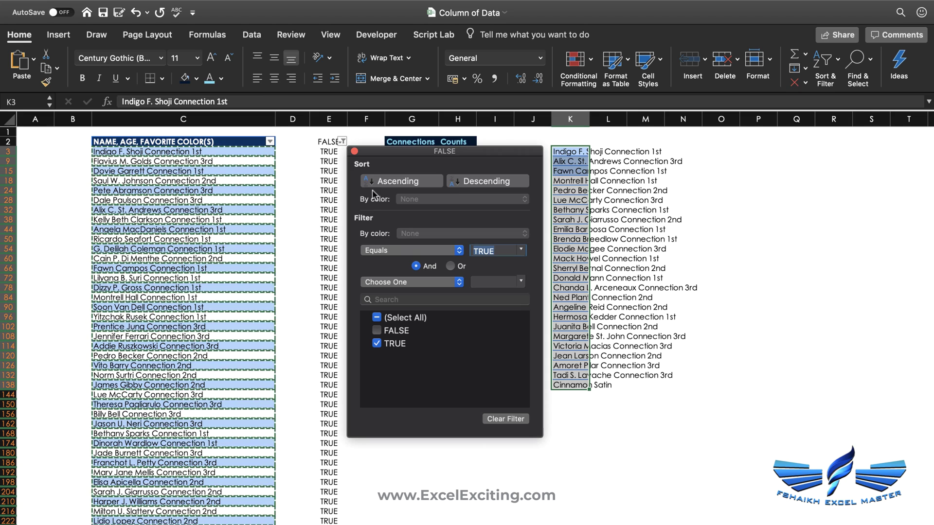
click(505, 420)
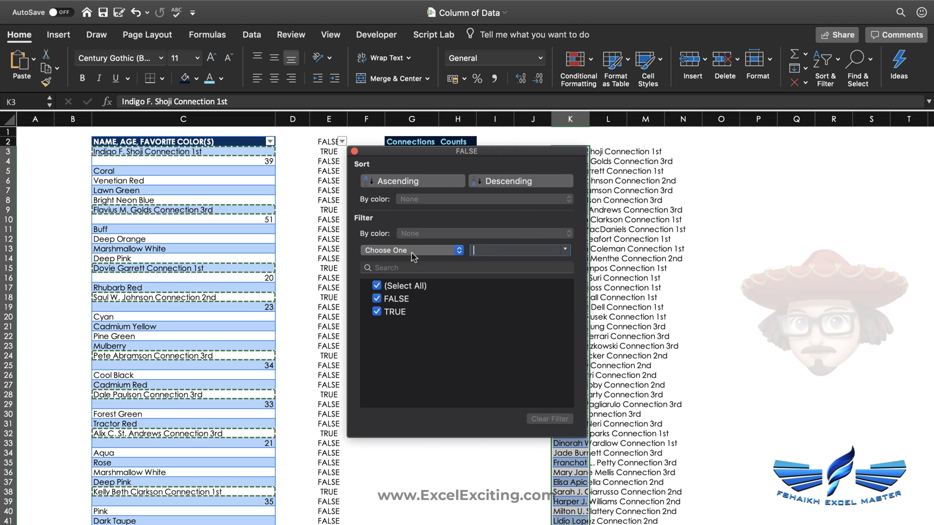
click(354, 151)
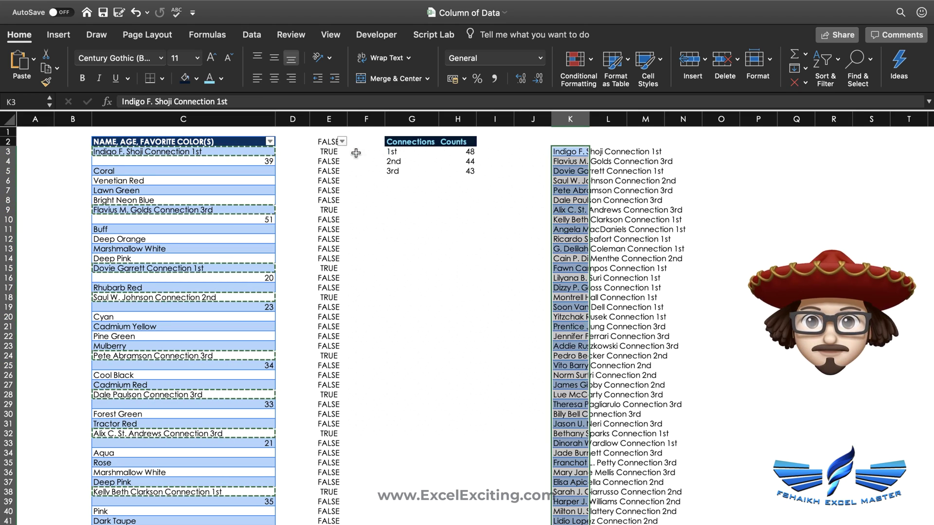
double_click(588, 118)
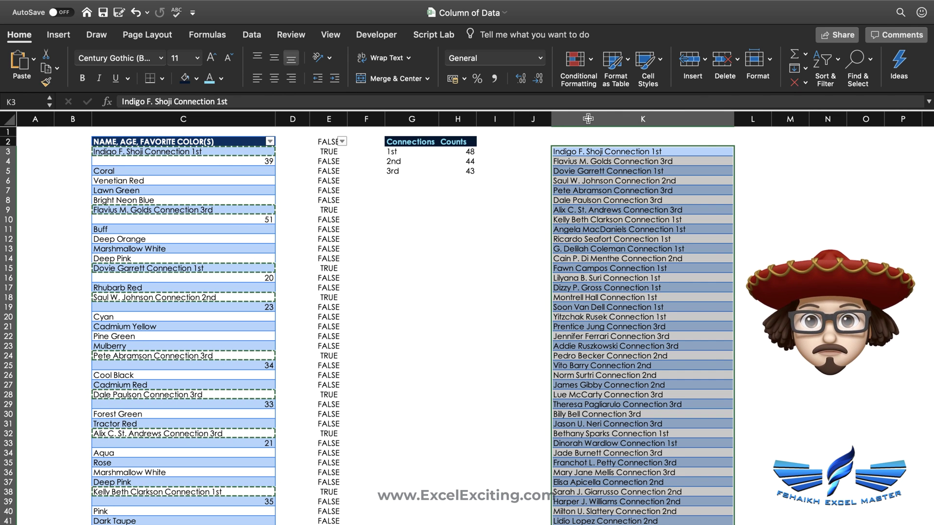
click(756, 151)
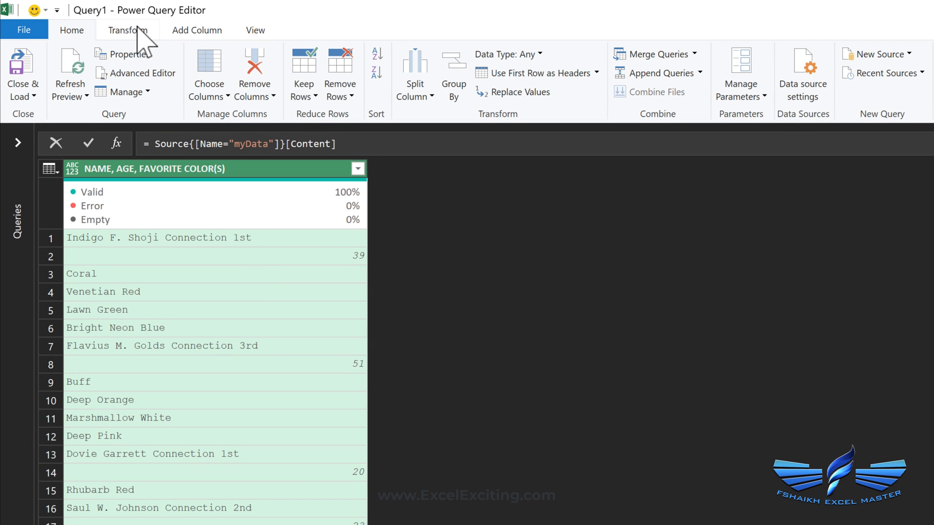
Step: Duplicate the NAME, AGE, FAVORITE COLOR(S) column and split the copy by digit to non-digit
click(199, 31)
click(210, 92)
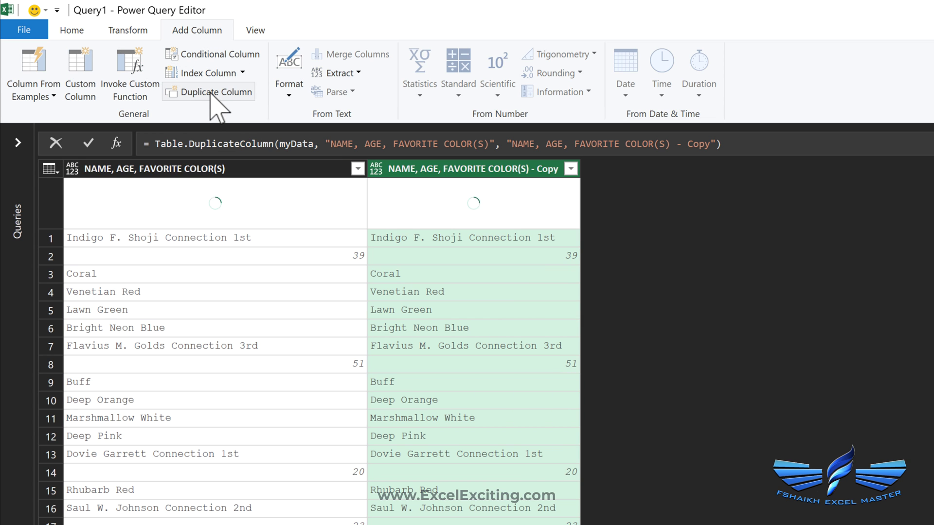
click(72, 30)
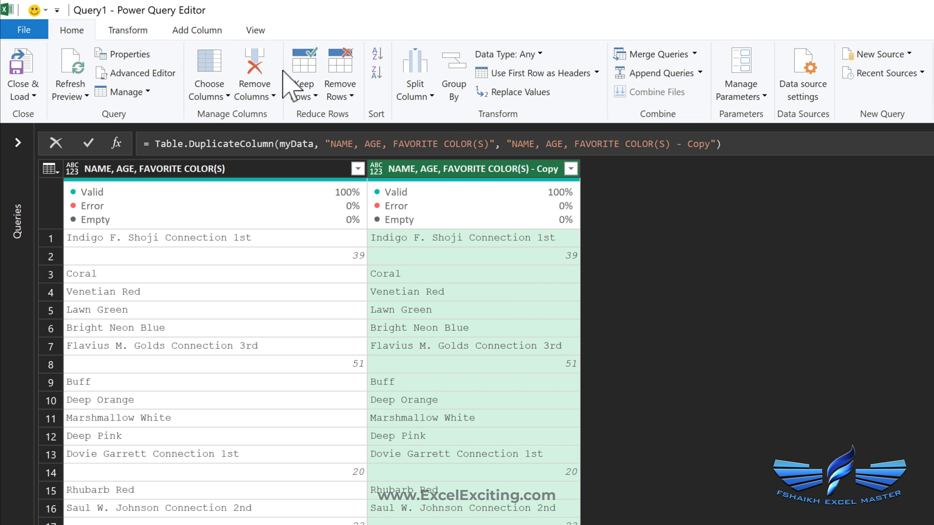
click(431, 96)
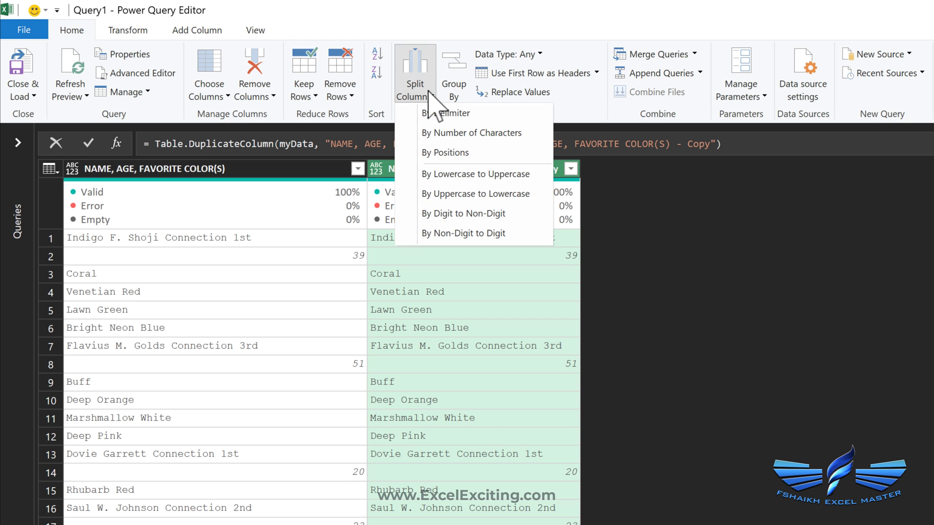
click(447, 213)
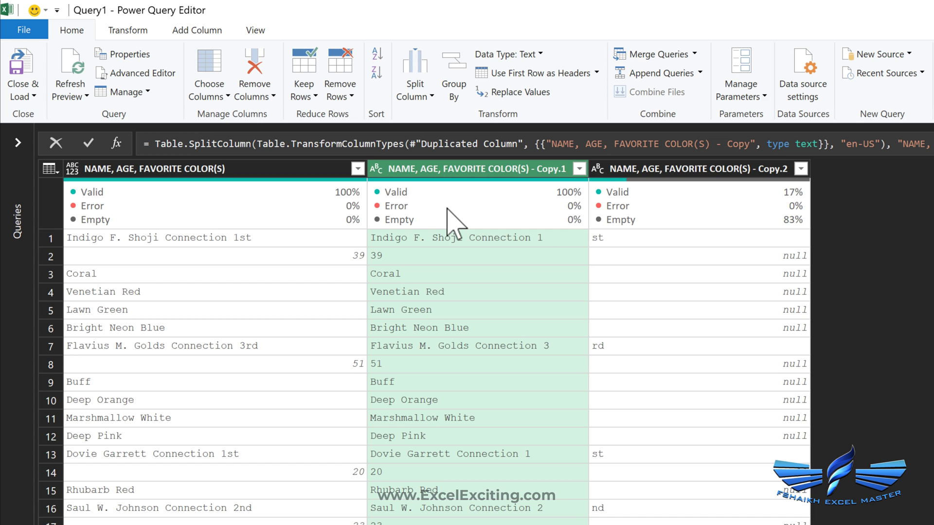
Step: Filter Copy.2 to exclude null values, keeping only connection entries
click(801, 169)
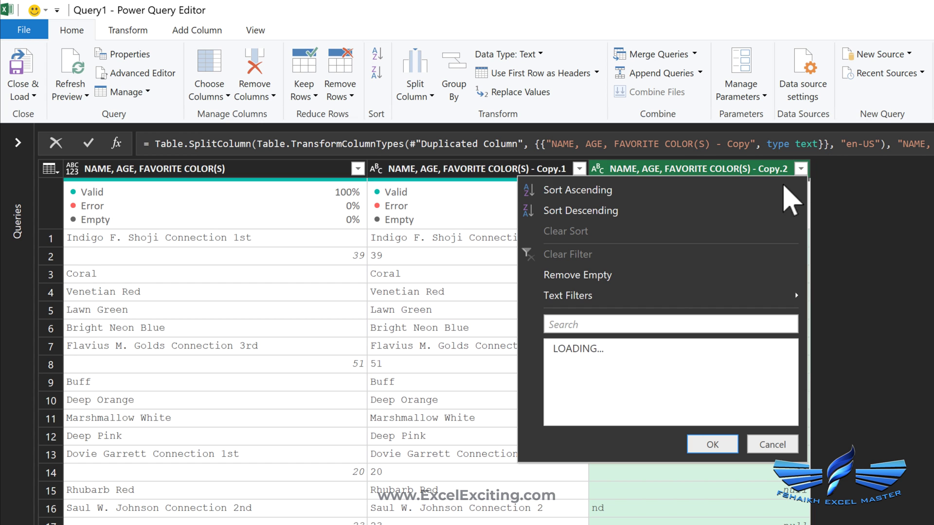
click(558, 366)
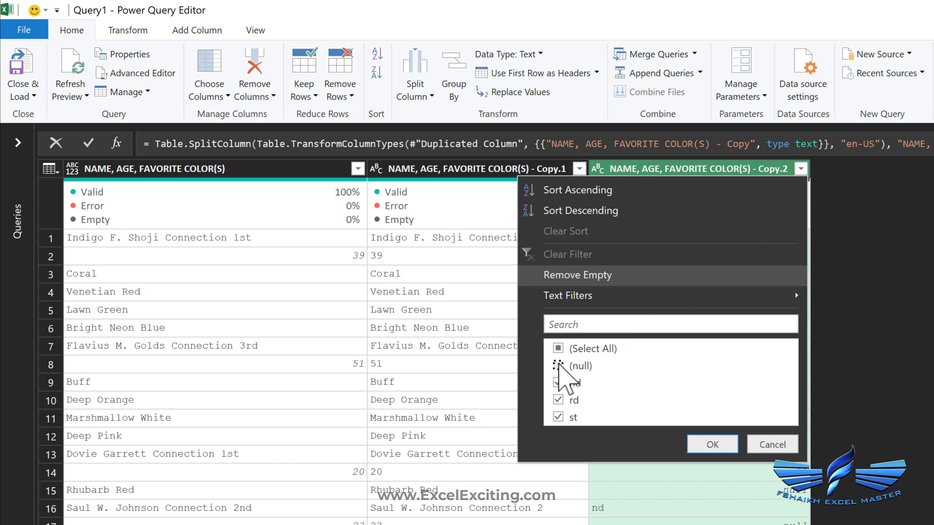
click(713, 445)
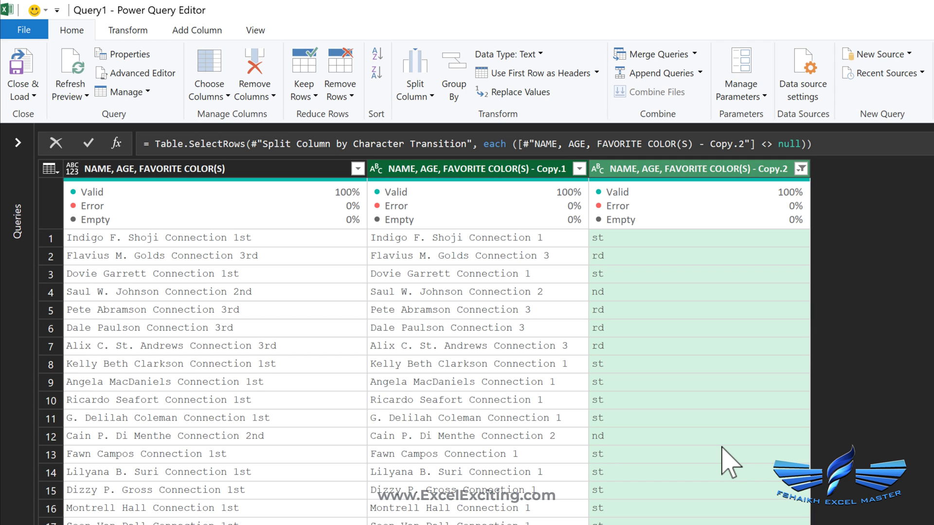
click(536, 172)
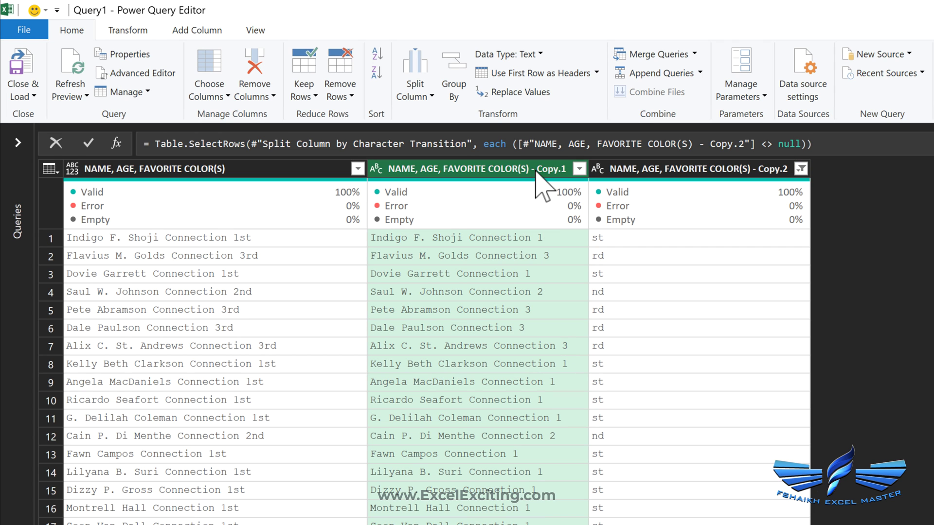
Step: Reduce Copy.1 to its last 1 character using Extract Last Characters
click(140, 33)
click(575, 73)
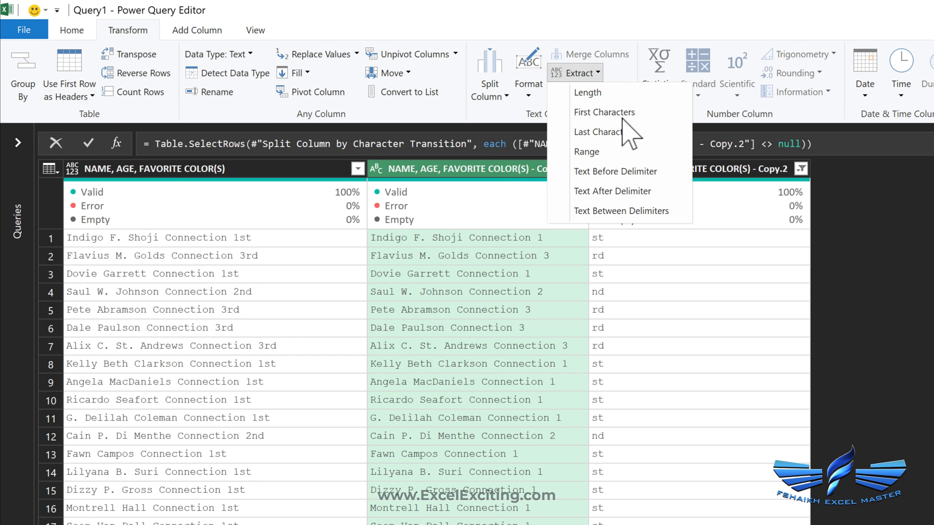
click(627, 130)
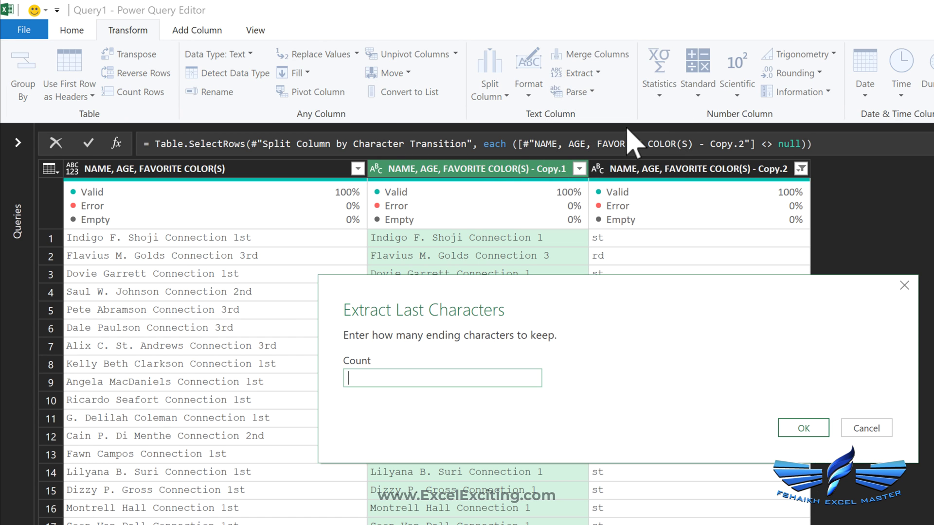
text(1)
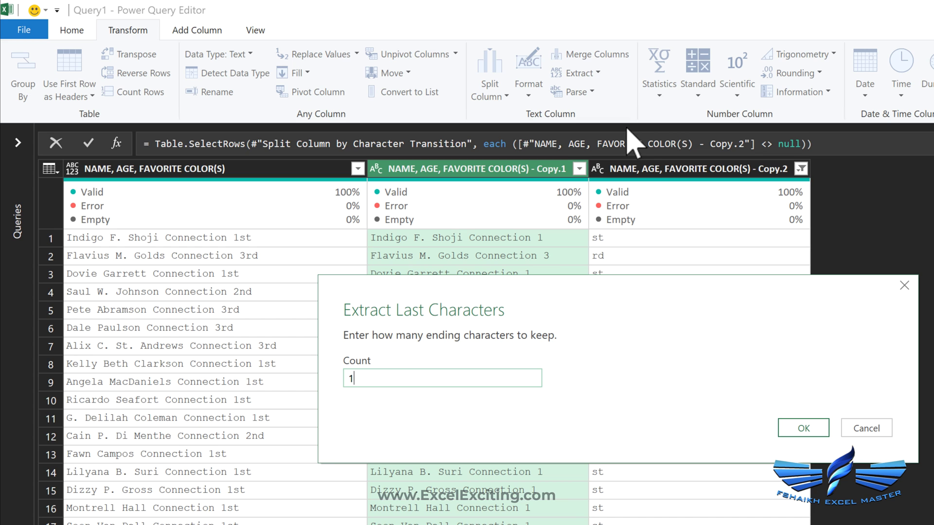
click(805, 428)
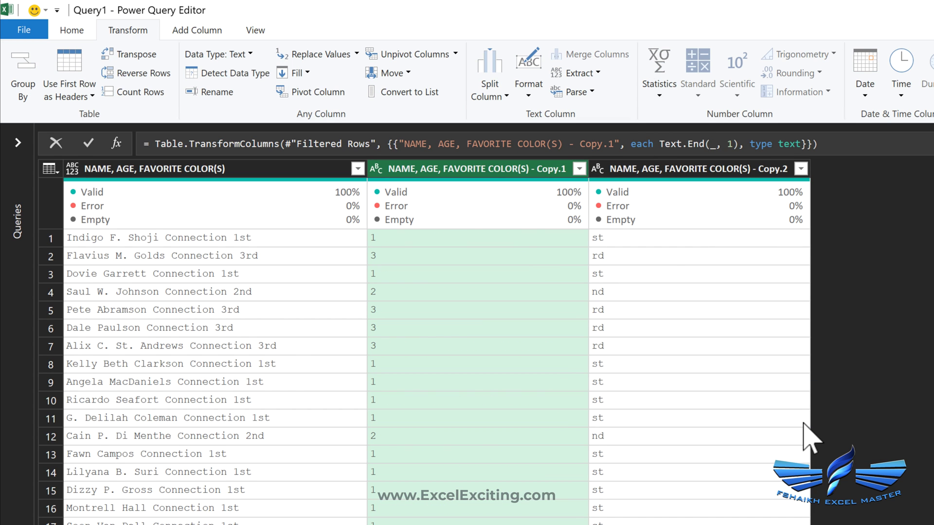
Step: Merge Copy.1 and Copy.2 into a column named Merged reading 1st, 2nd or 3rd
ctrl+click(631, 171)
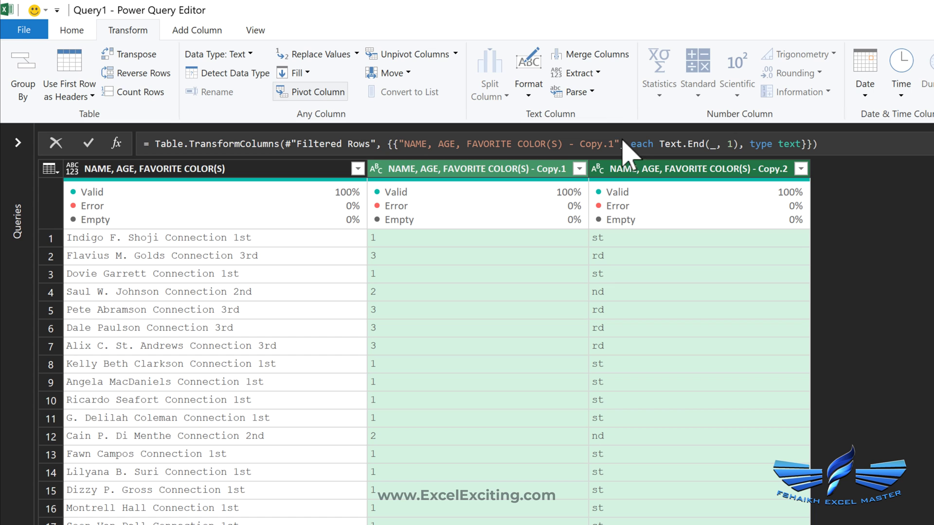
click(603, 53)
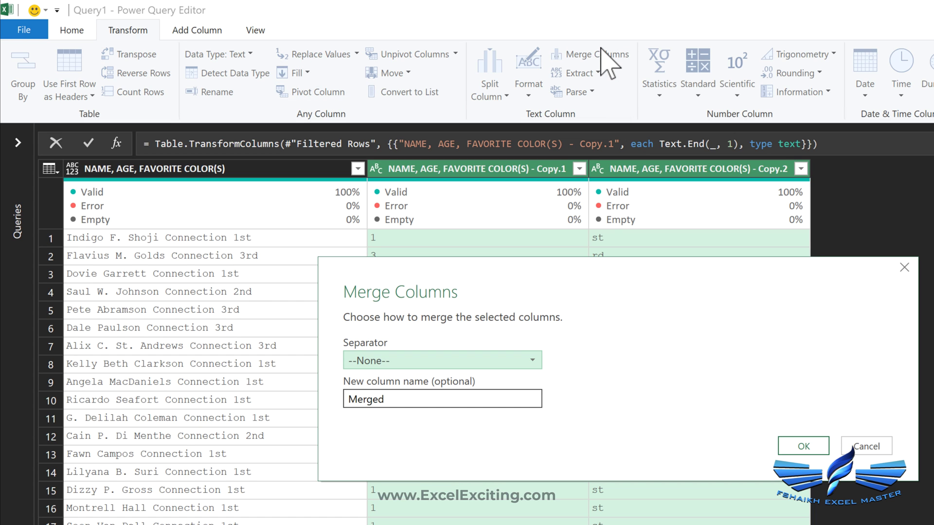
click(801, 447)
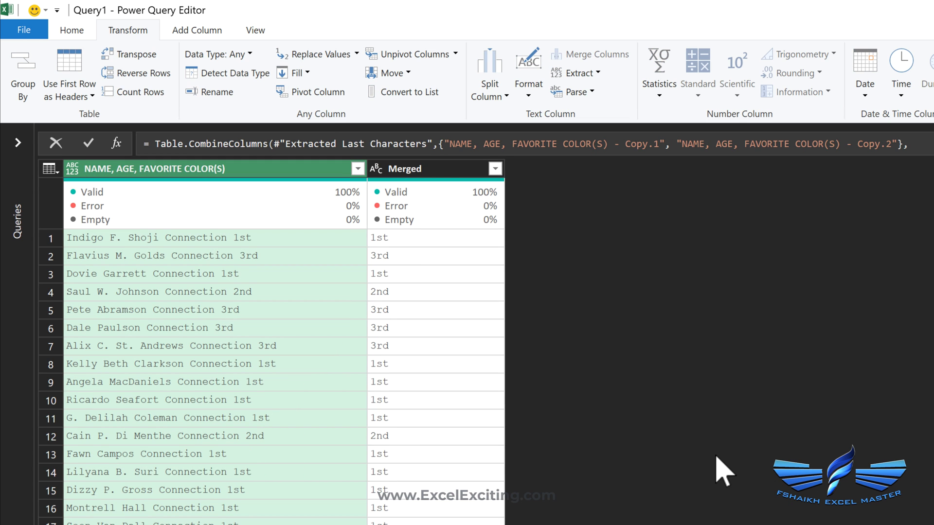
Step: Group by Merged with a Count Rows column named Count, giving 1st 48, 3rd 43, 2nd 44
click(443, 170)
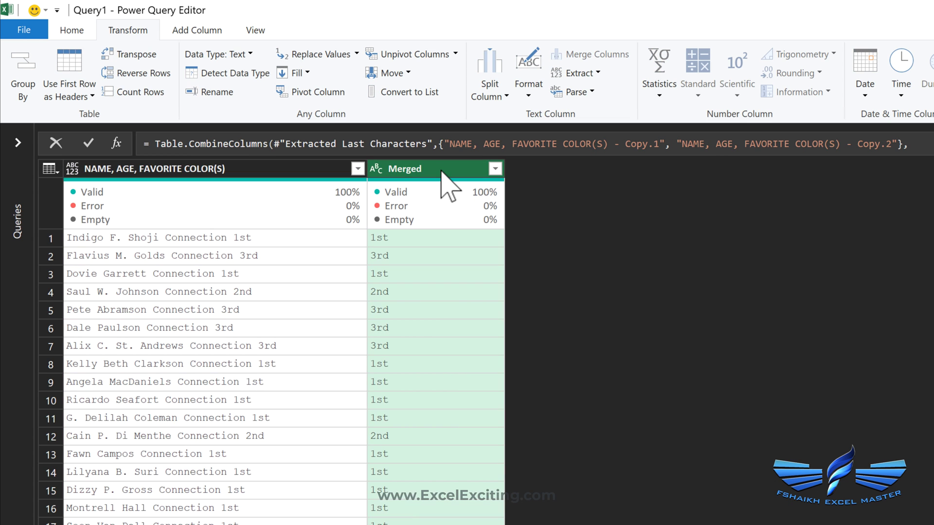
click(32, 63)
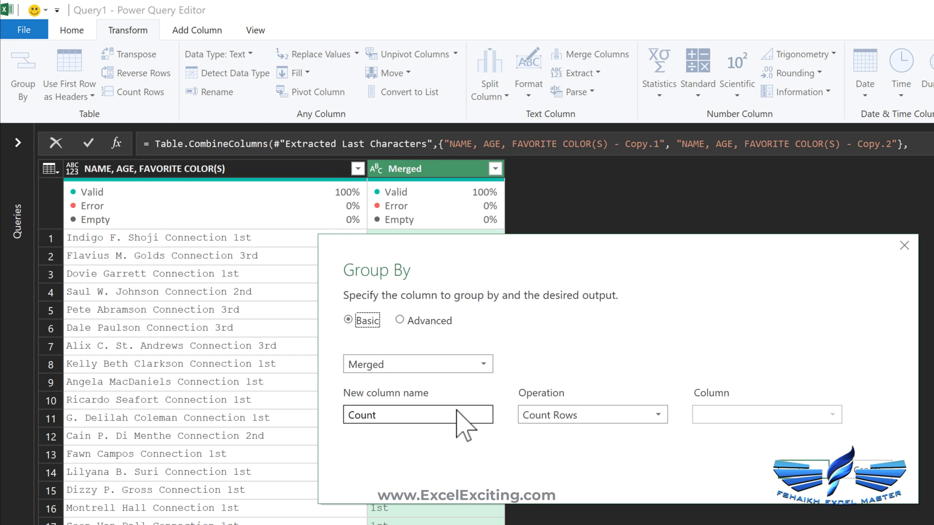
click(457, 412)
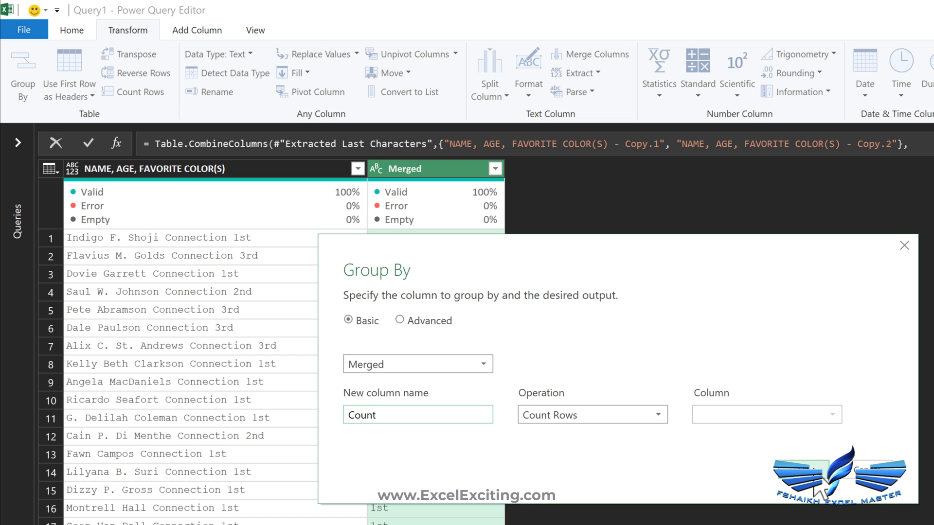
click(807, 469)
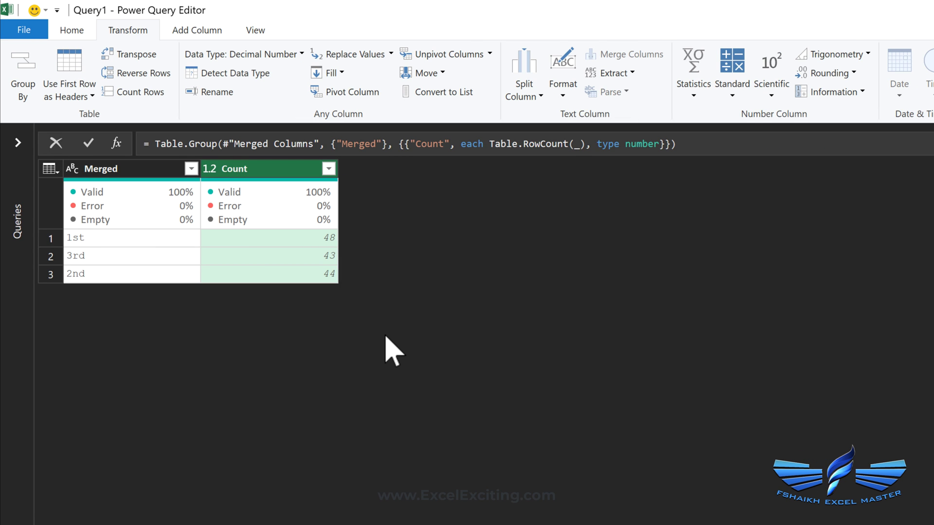